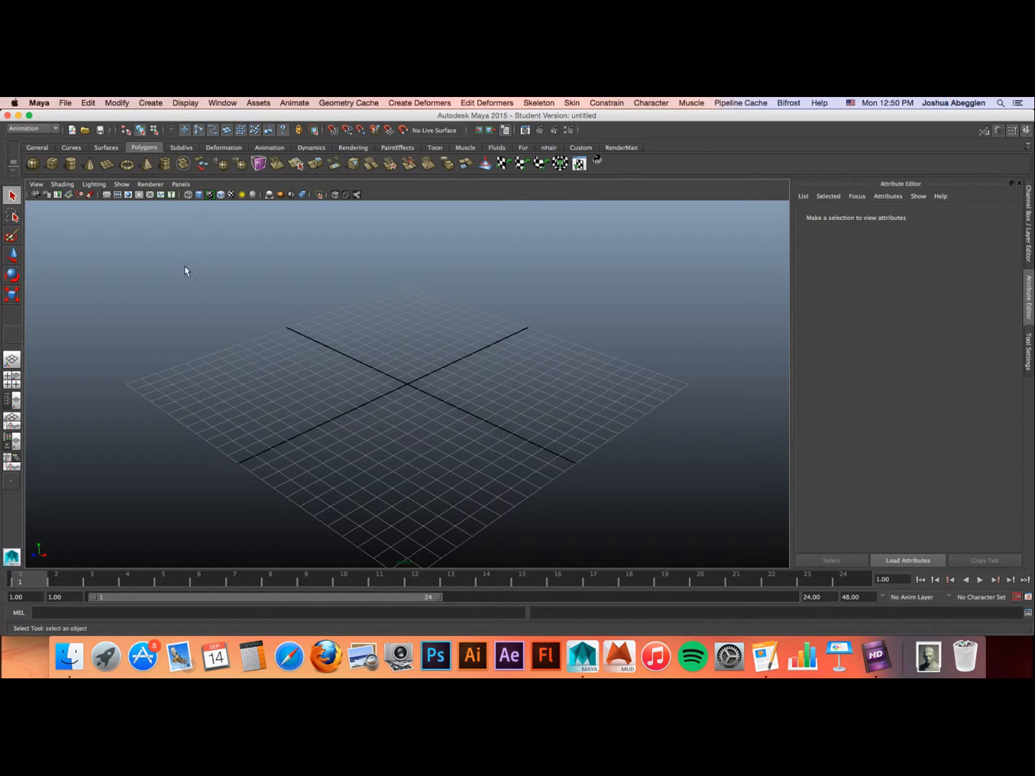
Step: Start a new project named Assignment1 in the Project Window
{"action": "left_click", "coordinate": [65, 105]}
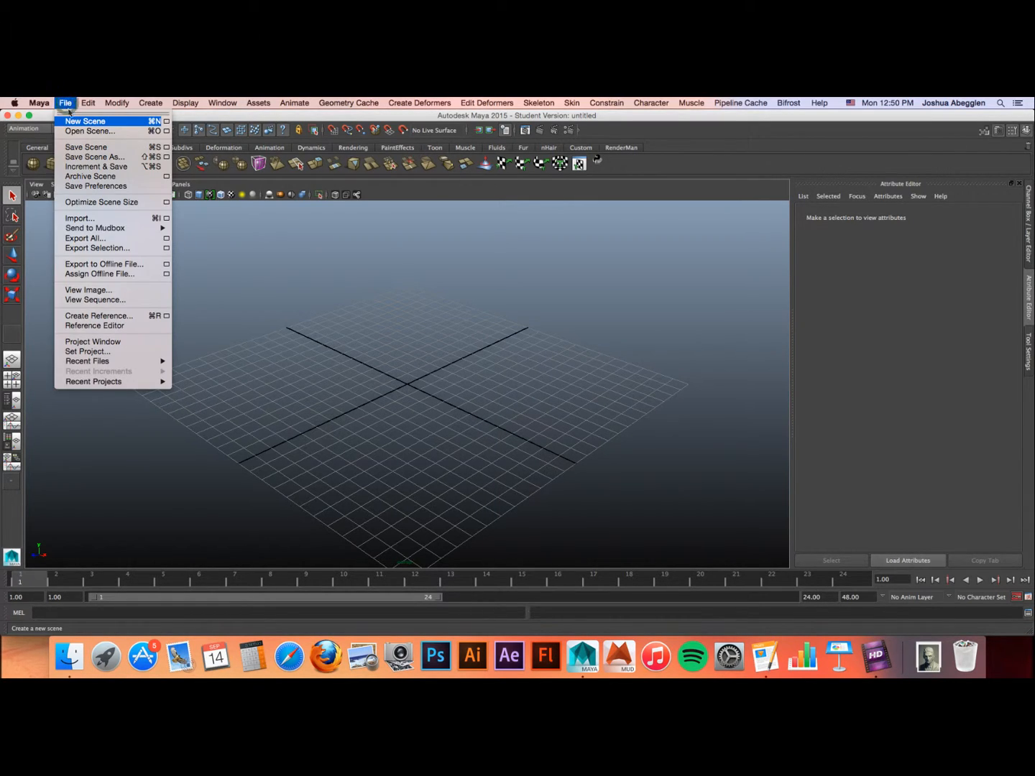
{"action": "left_click", "coordinate": [111, 342]}
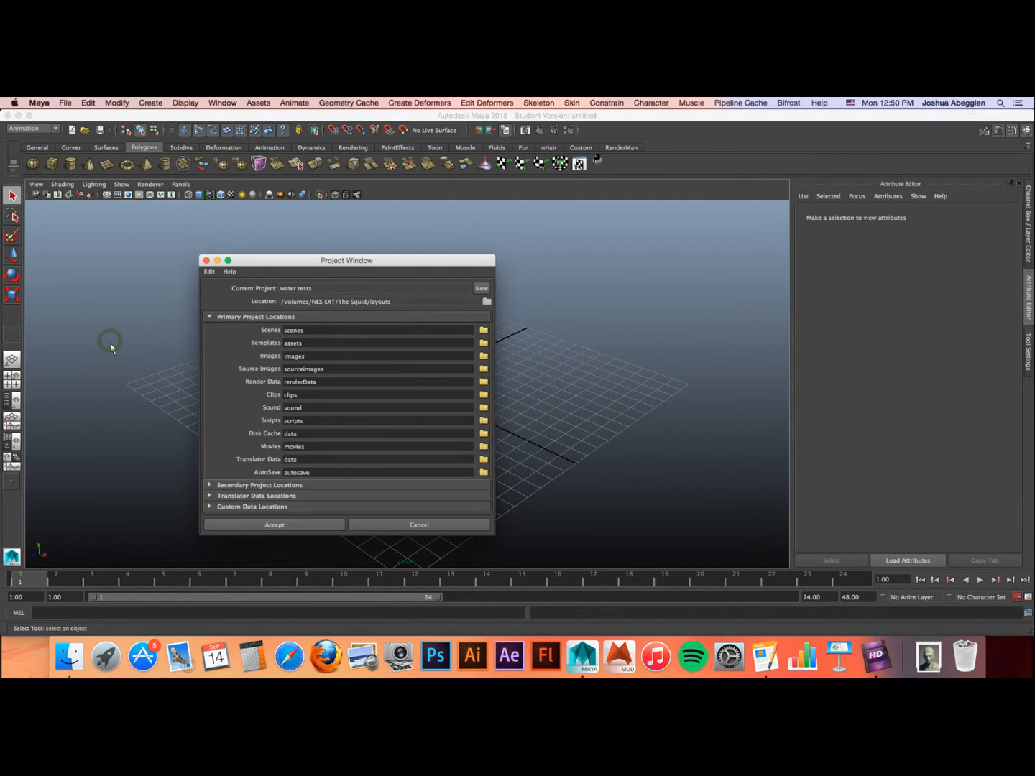
{"action": "left_click_drag", "start_coordinate": [418, 263], "coordinate": [499, 218]}
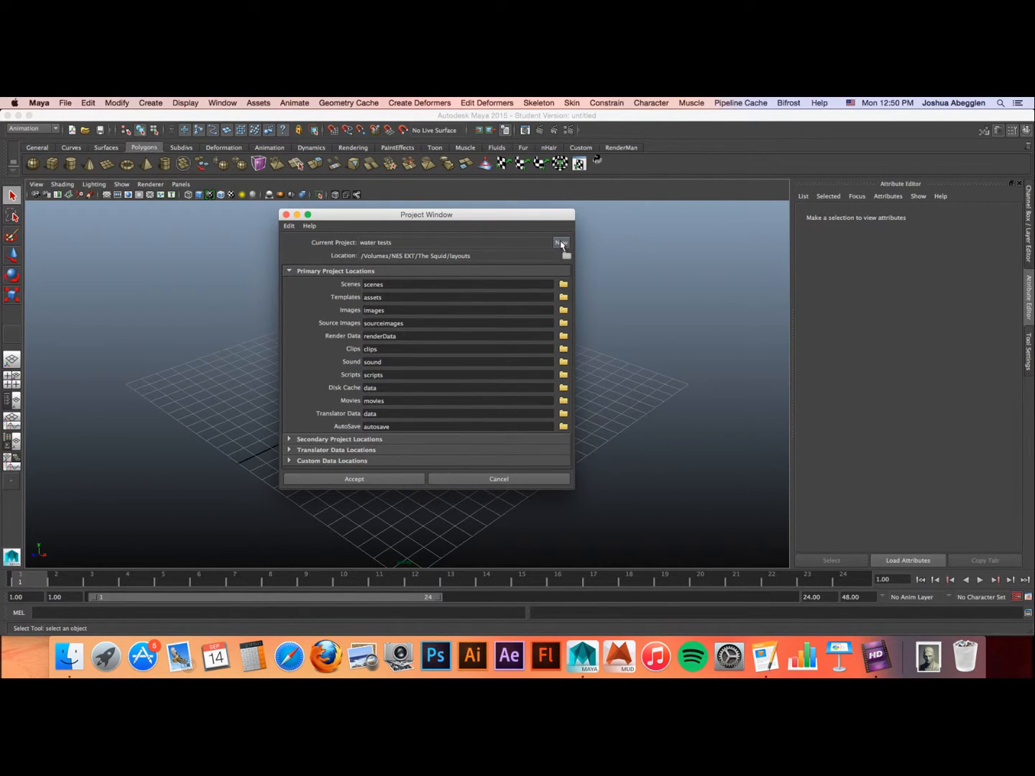
{"action": "left_click", "coordinate": [561, 244]}
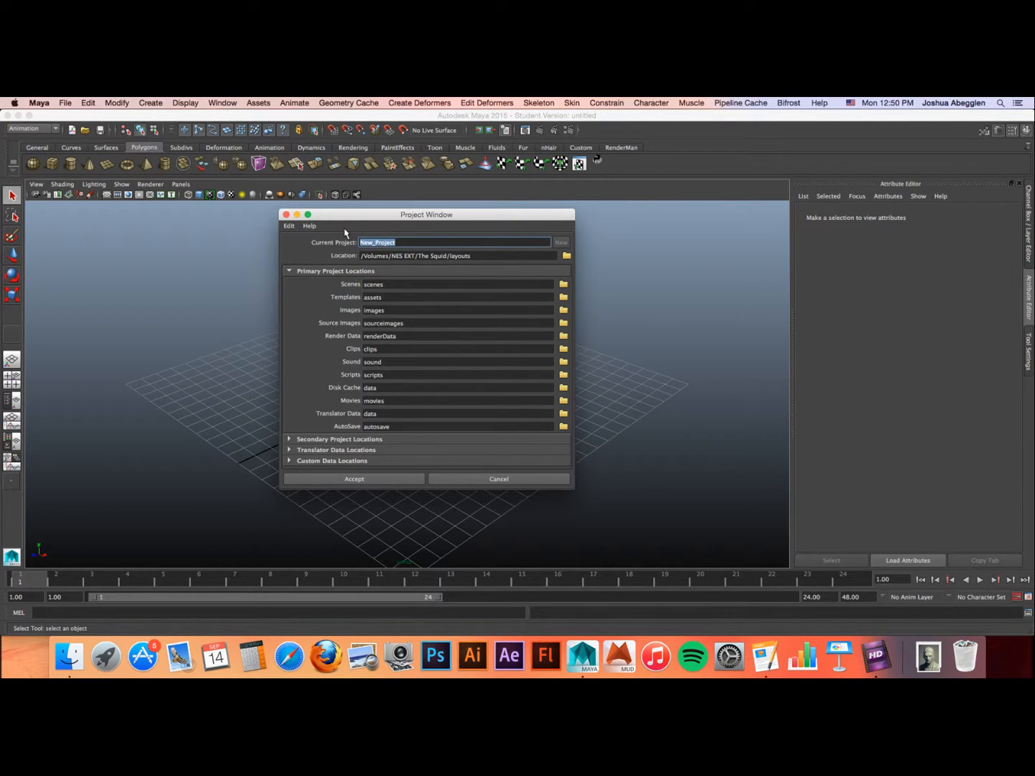
{"action": "type", "text": "Assignment1"}
Step: Set the new project's location to the Desktop and accept the project with its default folders
{"action": "left_click", "coordinate": [566, 256]}
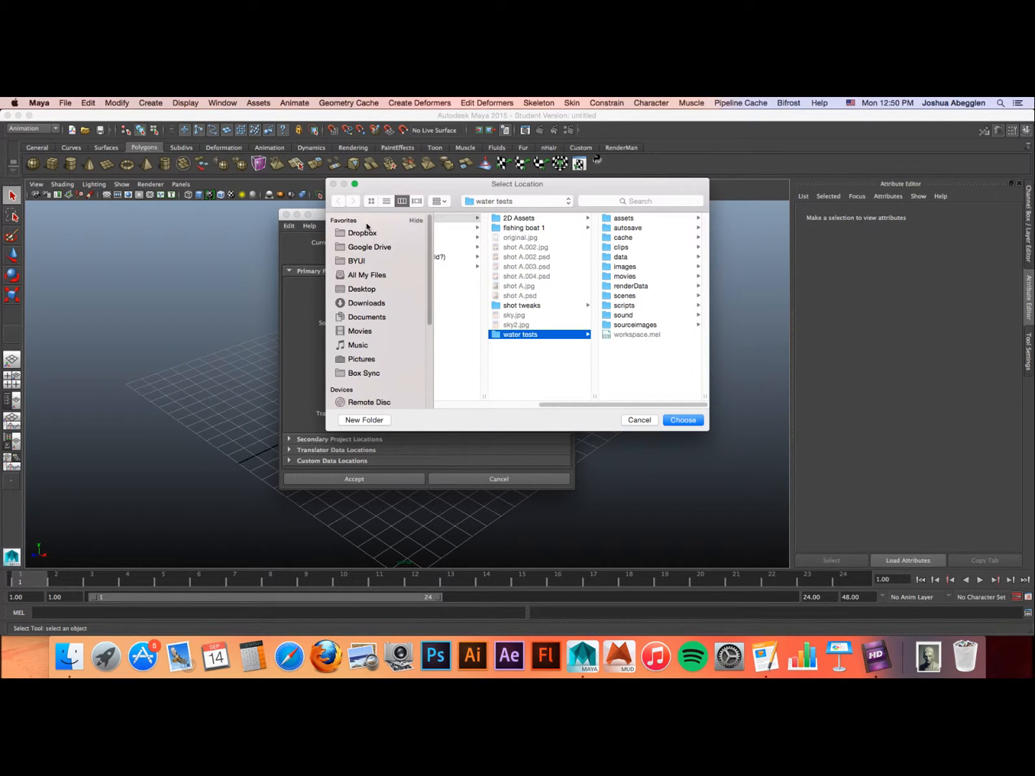
{"action": "left_click", "coordinate": [371, 287]}
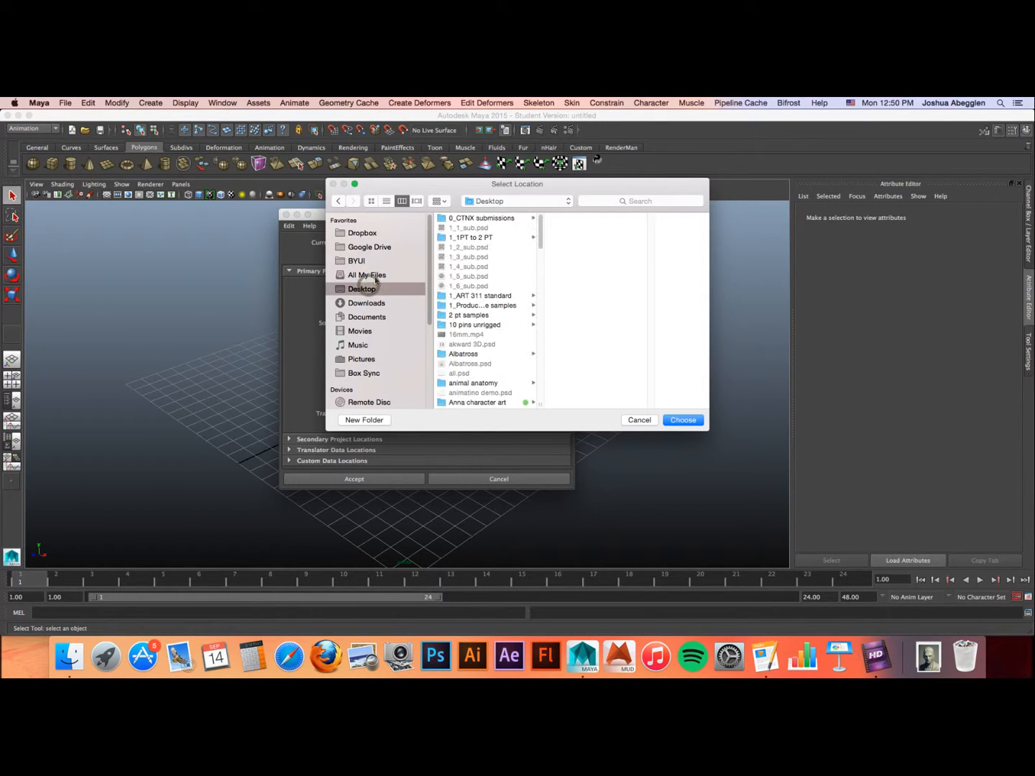
{"action": "left_click", "coordinate": [683, 422]}
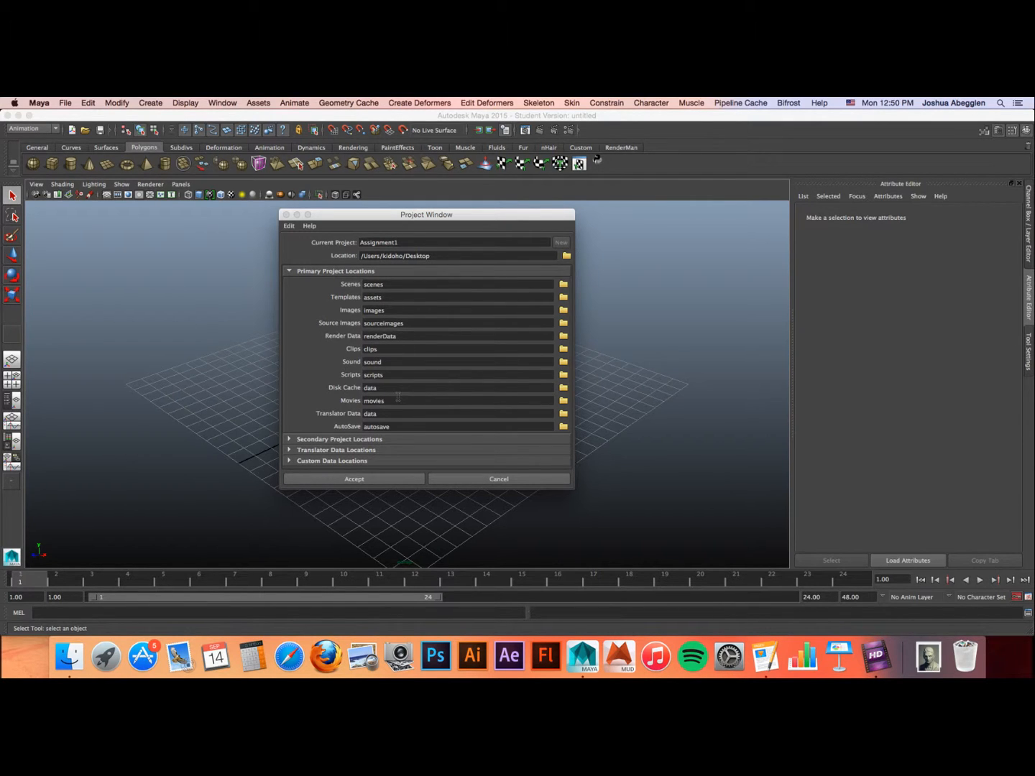
{"action": "left_click", "coordinate": [376, 479]}
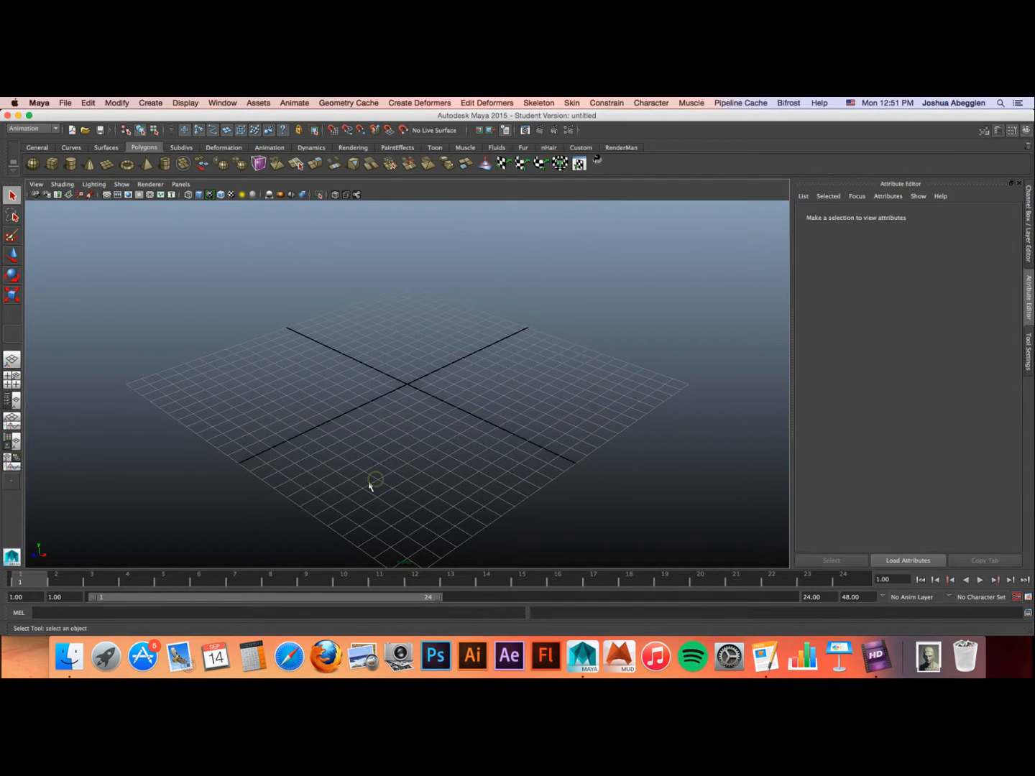
Step: Switch to Finder and open the sourceimages folder inside the Assignment1 project folder on the Desktop
{"action": "key", "text": "super+Tab"}
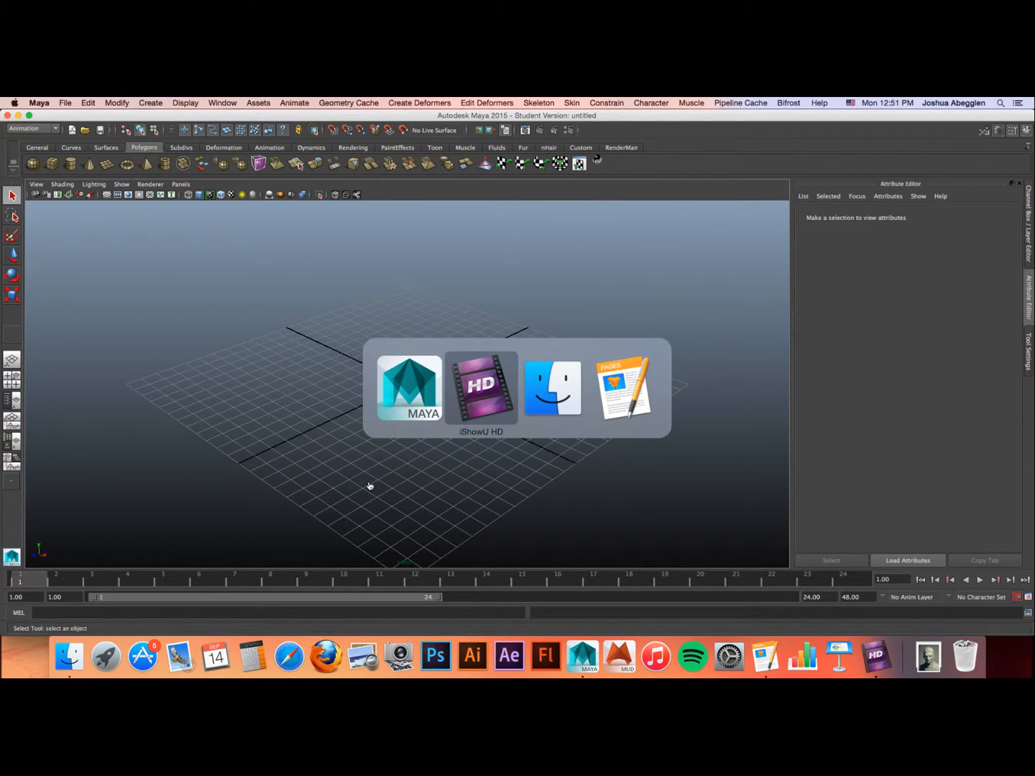
{"action": "key", "text": "super+Tab"}
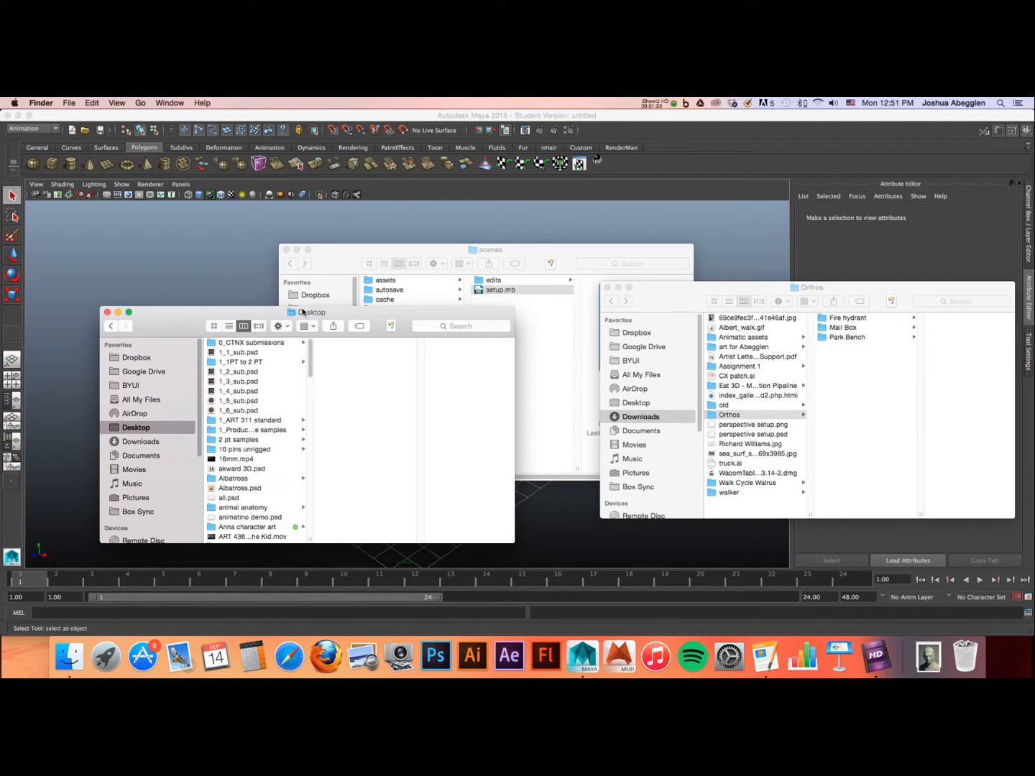
{"action": "left_click_drag", "start_coordinate": [302, 311], "coordinate": [457, 237]}
{"action": "mouse_move", "coordinate": [464, 286]}
{"action": "left_mouse_down"}
{"action": "mouse_move", "coordinate": [467, 340]}
{"action": "mouse_move", "coordinate": [466, 288]}
{"action": "mouse_move", "coordinate": [464, 305]}
{"action": "mouse_move", "coordinate": [455, 279]}
{"action": "left_mouse_up"}
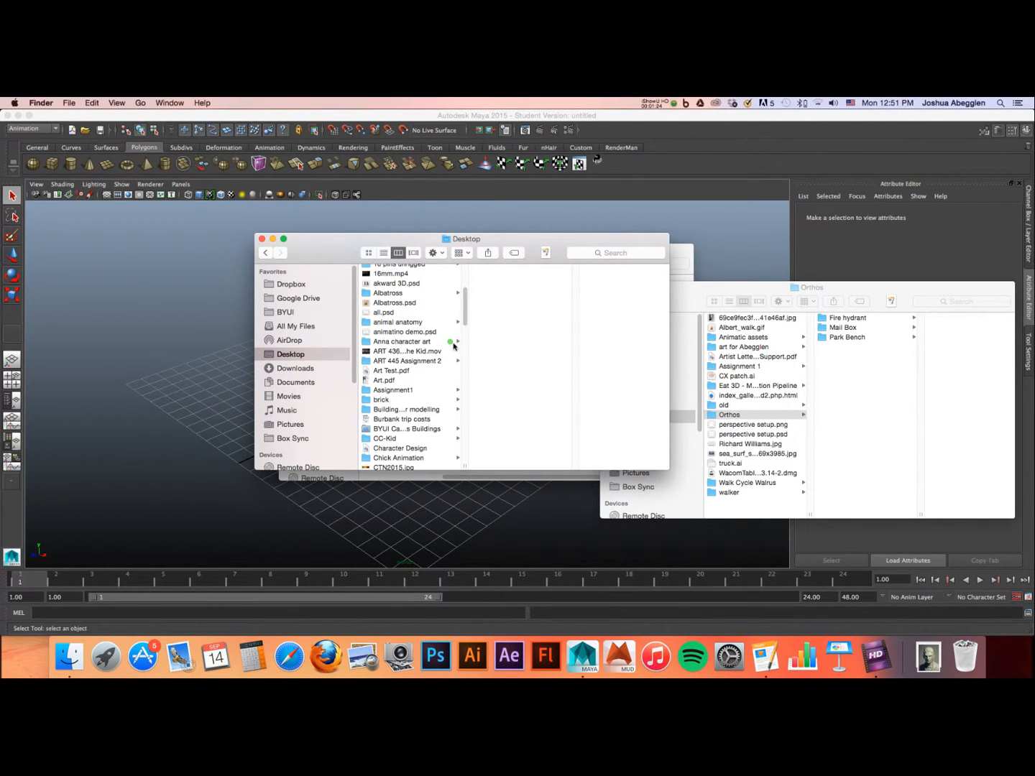
{"action": "left_click", "coordinate": [416, 390]}
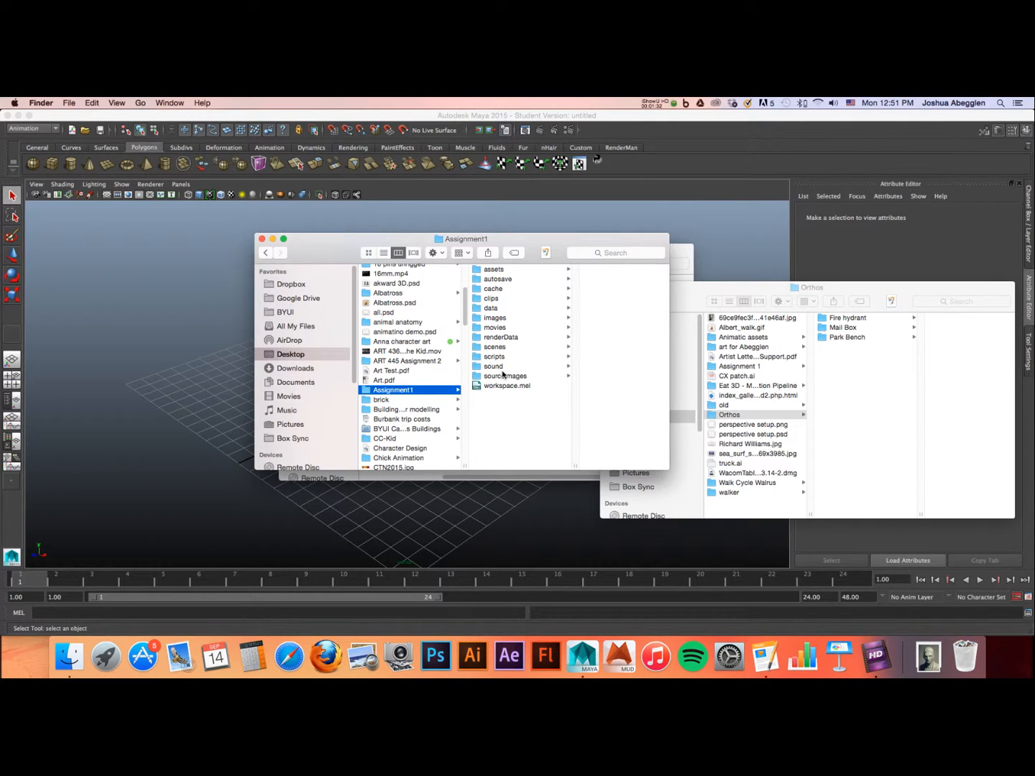
{"action": "left_click", "coordinate": [506, 377]}
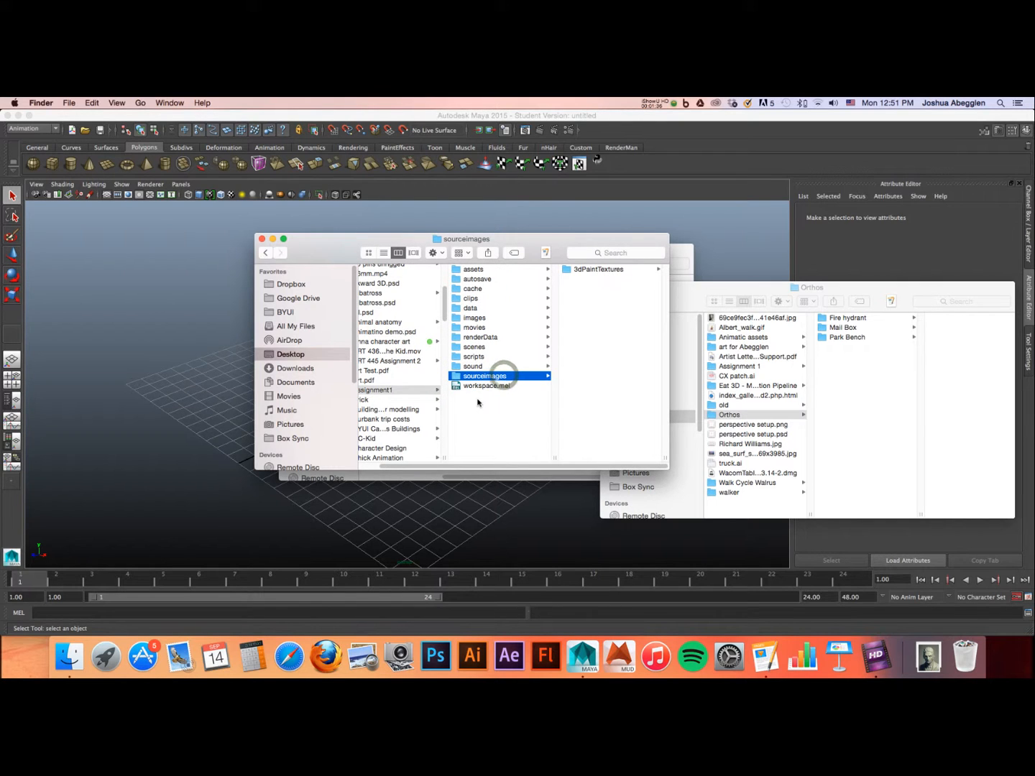
Step: Move bench_front.jpg, bench_side.jpg and bench_top.jpg from the Park Bench folder in Orthos into the project's sourceimages folder
{"action": "left_click_drag", "start_coordinate": [907, 287], "coordinate": [902, 274]}
{"action": "left_click", "coordinate": [866, 303]}
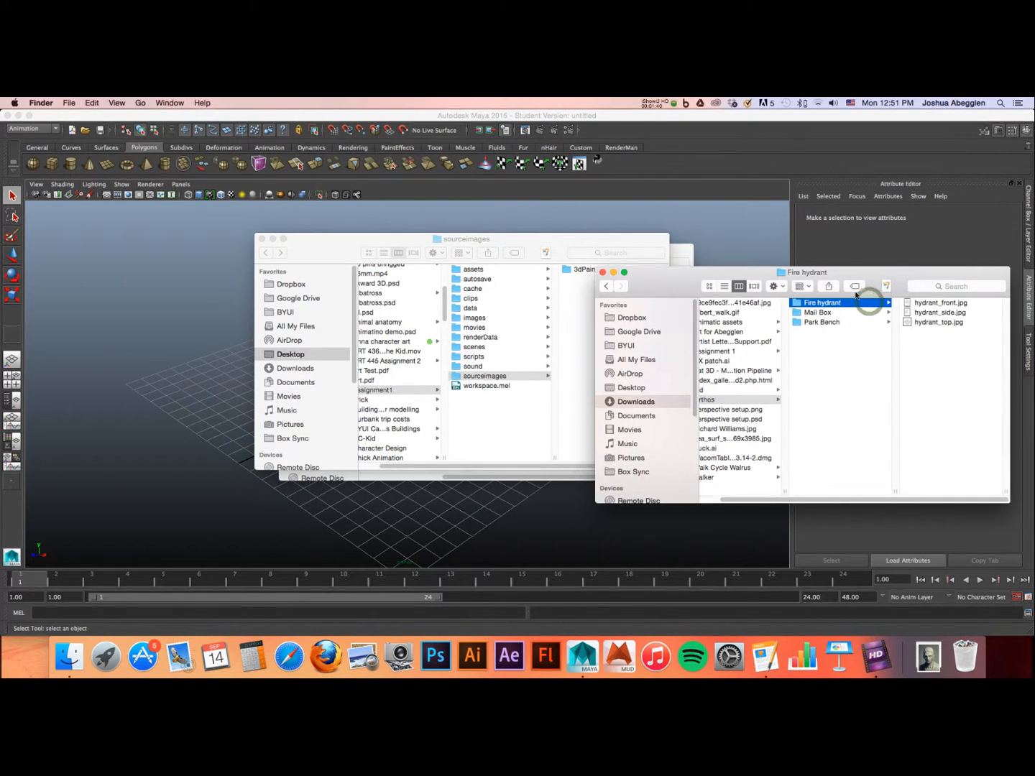
{"action": "left_click", "coordinate": [842, 322]}
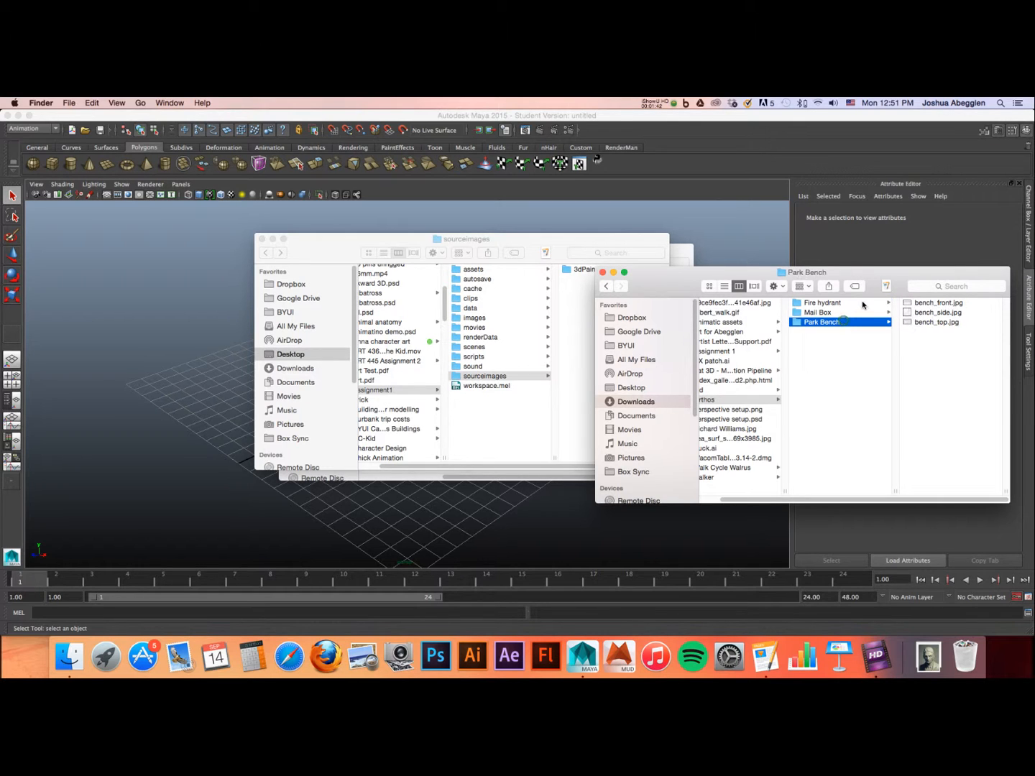
{"action": "left_click", "coordinate": [938, 302]}
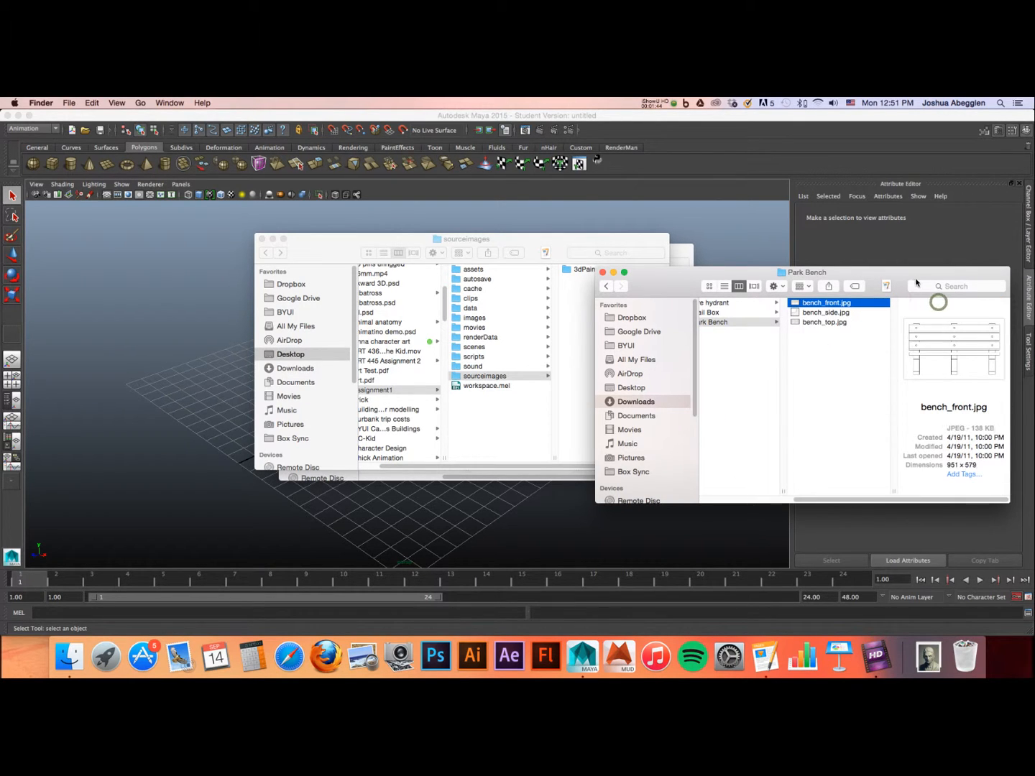
{"action": "left_click", "coordinate": [827, 321], "text": "shift"}
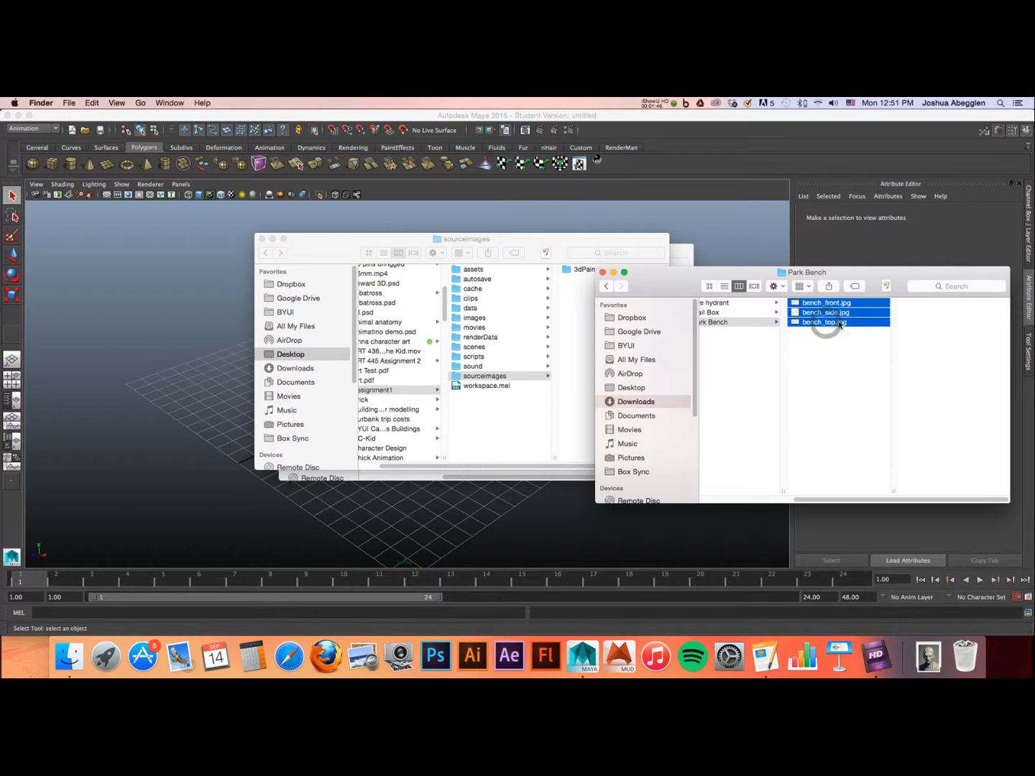
{"action": "left_click_drag", "start_coordinate": [838, 325], "coordinate": [576, 349]}
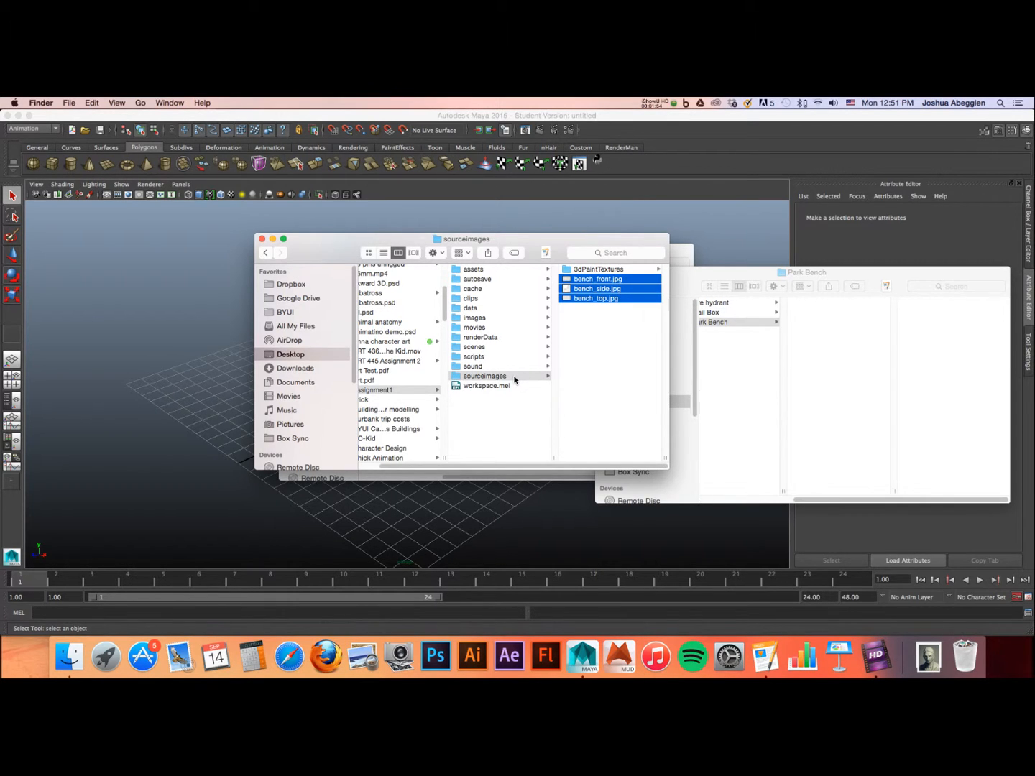
Step: Switch back to Maya and change the active menu set to Polygons
{"action": "left_click", "coordinate": [558, 506]}
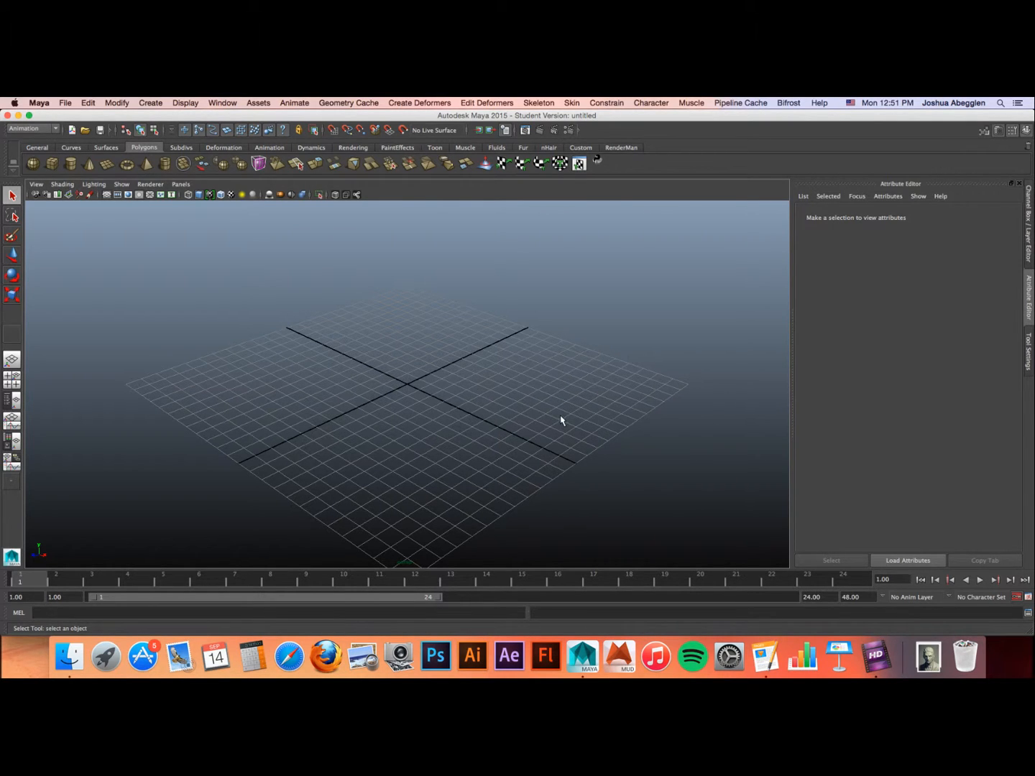
{"action": "left_click", "coordinate": [55, 129]}
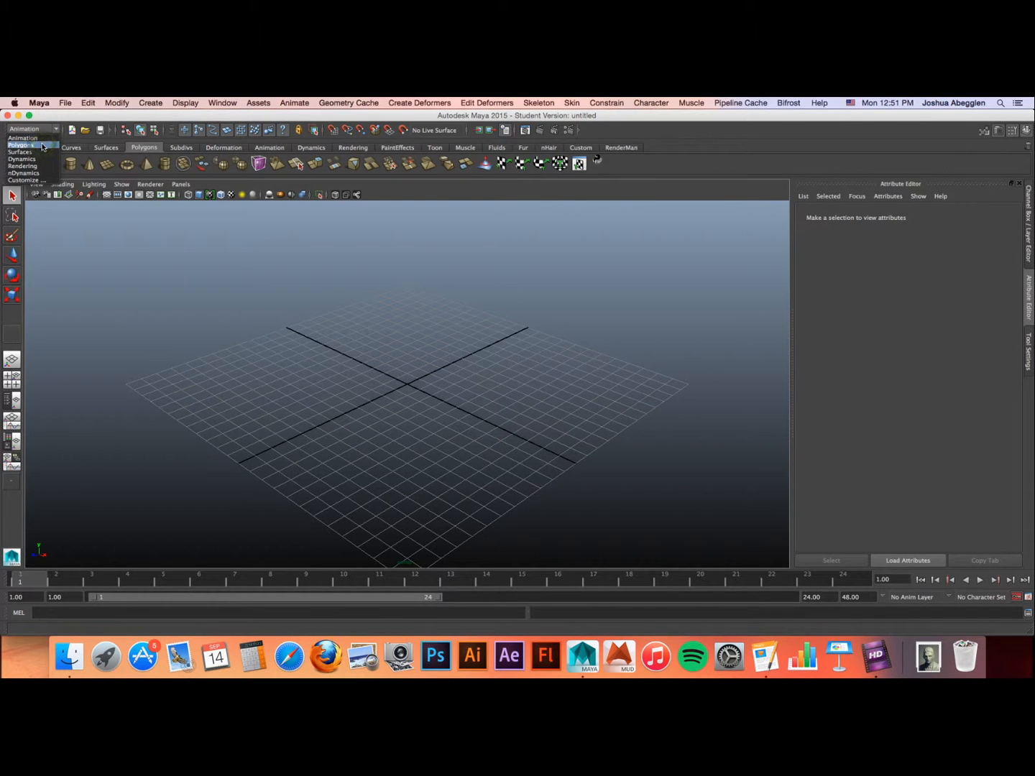
{"action": "left_click", "coordinate": [43, 146]}
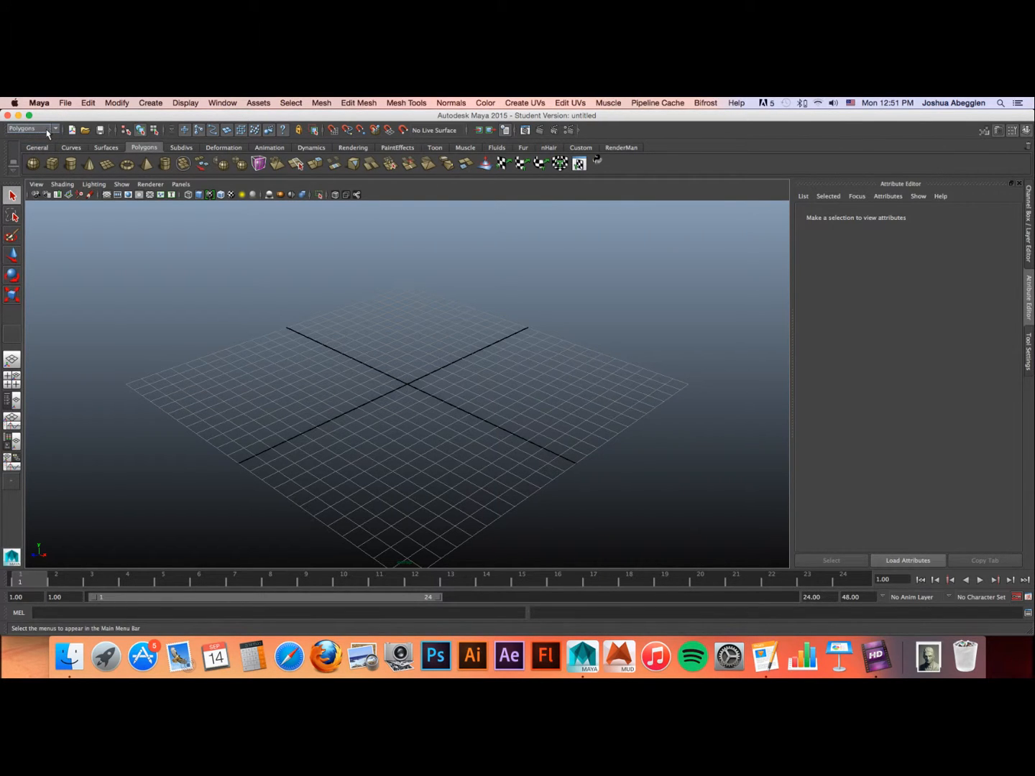
{"action": "left_click", "coordinate": [56, 129]}
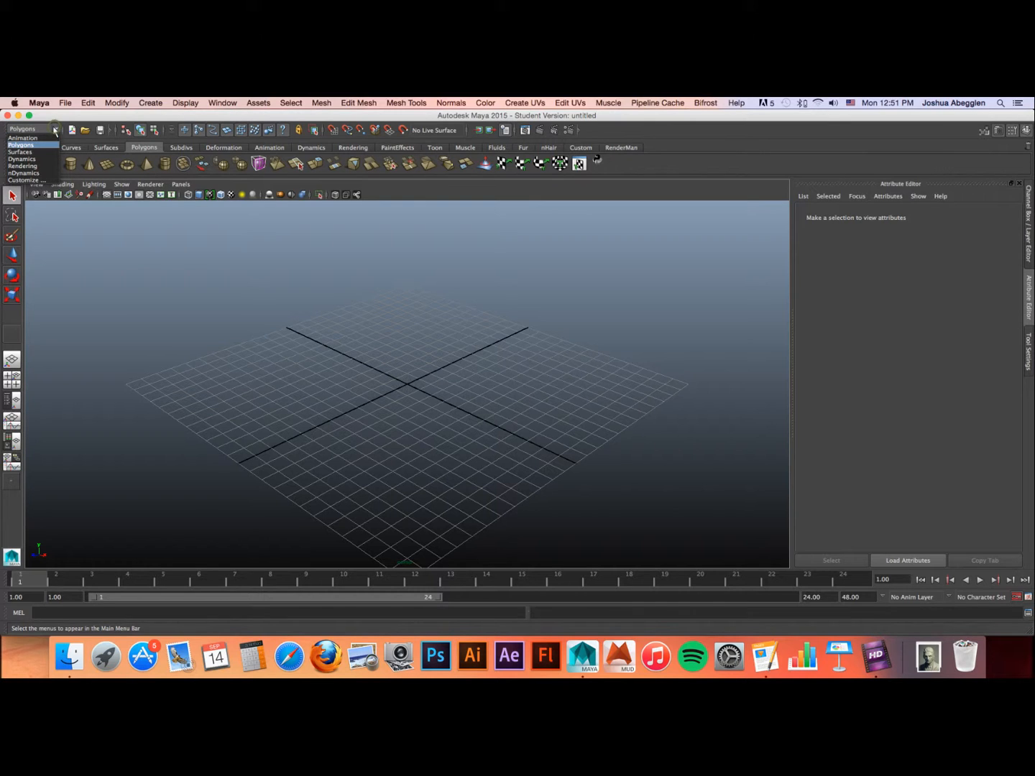
{"action": "left_click", "coordinate": [45, 146]}
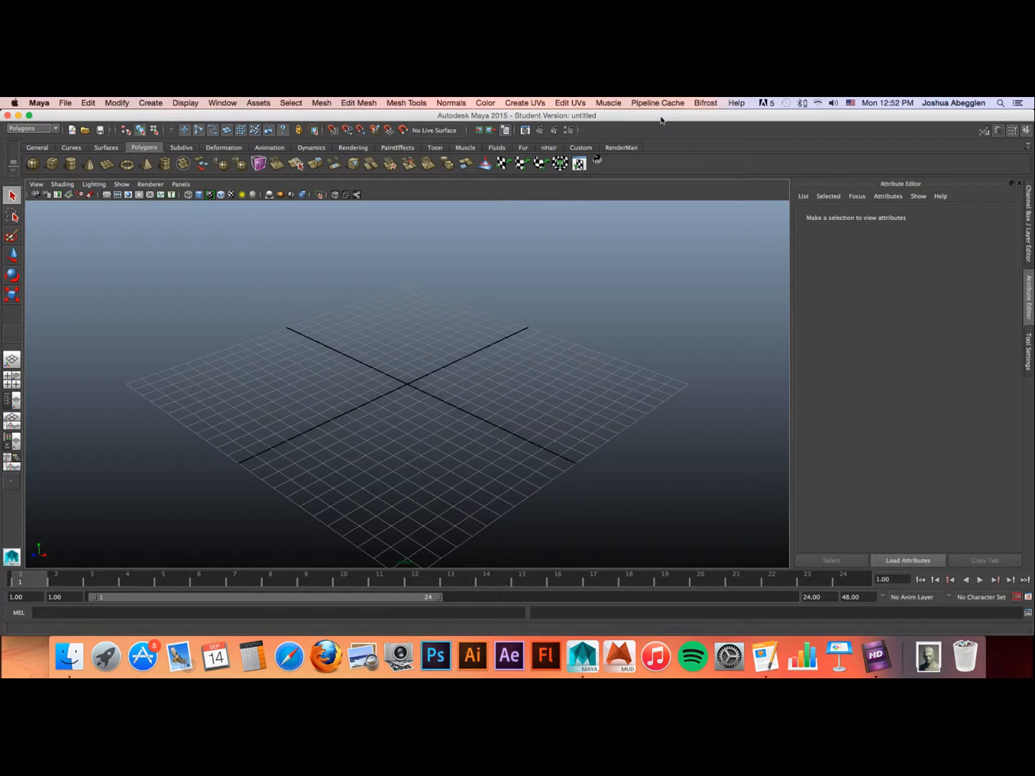
Step: Create a free image plane at the centre of the grid and leave it selected
{"action": "left_click", "coordinate": [152, 103]}
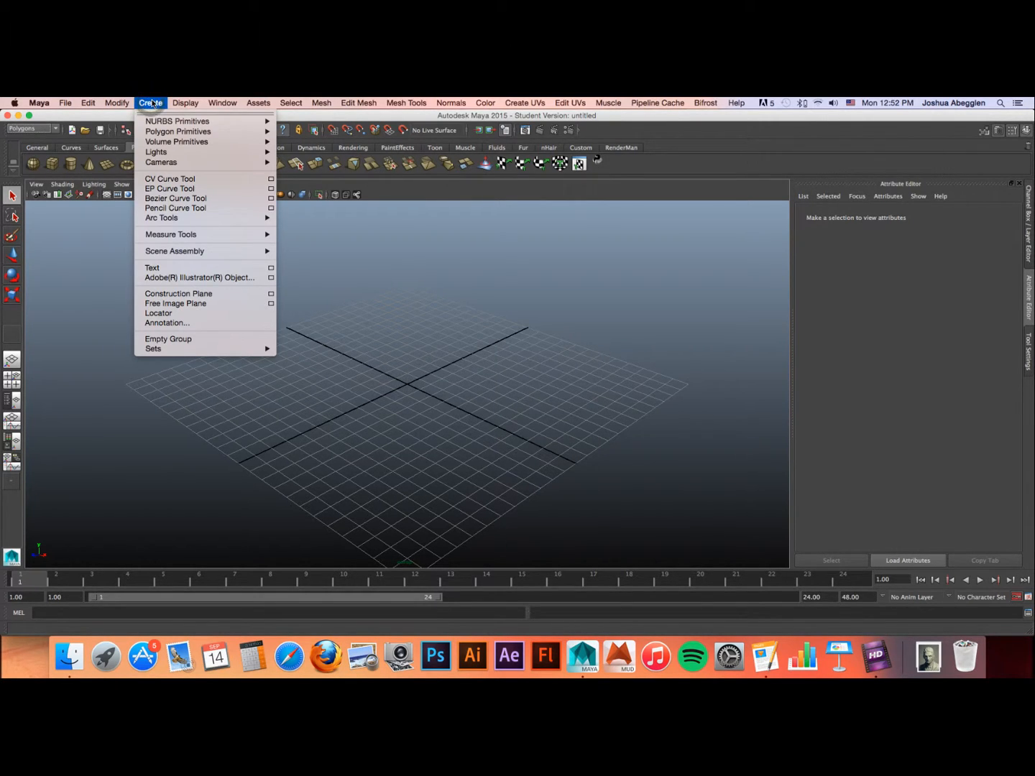
{"action": "left_click", "coordinate": [198, 305]}
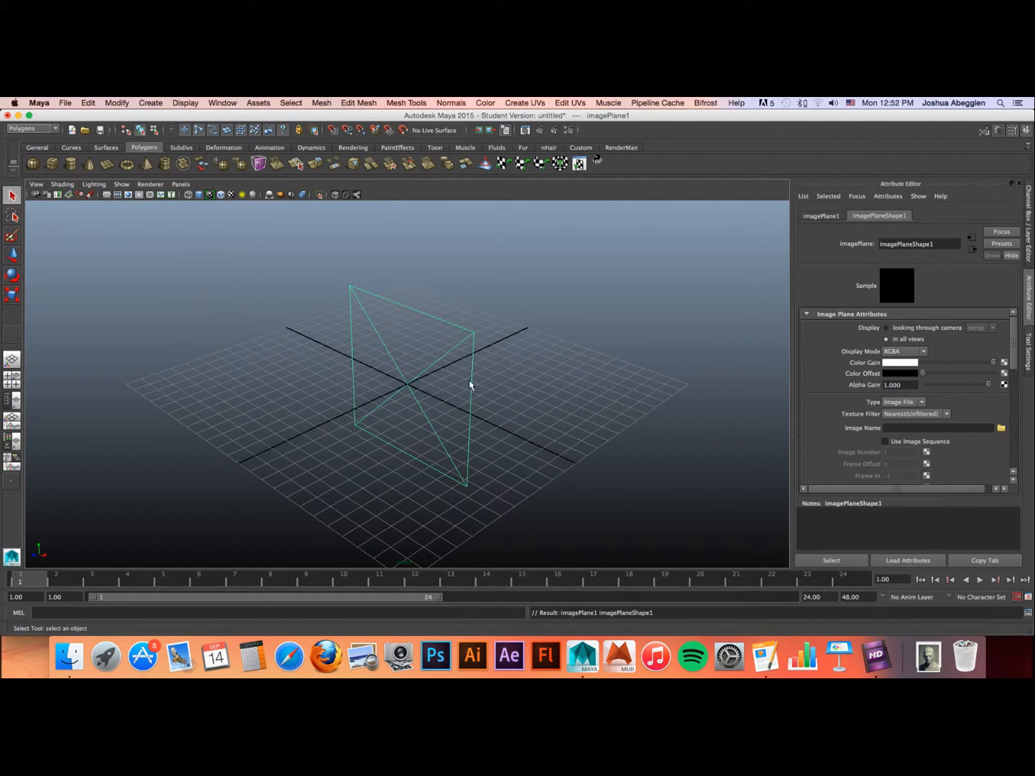
{"action": "mouse_move", "coordinate": [507, 427]}
{"action": "left_mouse_down", "text": "alt"}
{"action": "mouse_move", "coordinate": [557, 409]}
{"action": "mouse_move", "coordinate": [607, 419]}
{"action": "mouse_move", "coordinate": [567, 440]}
{"action": "mouse_move", "coordinate": [513, 420]}
{"action": "left_mouse_up", "text": "alt"}
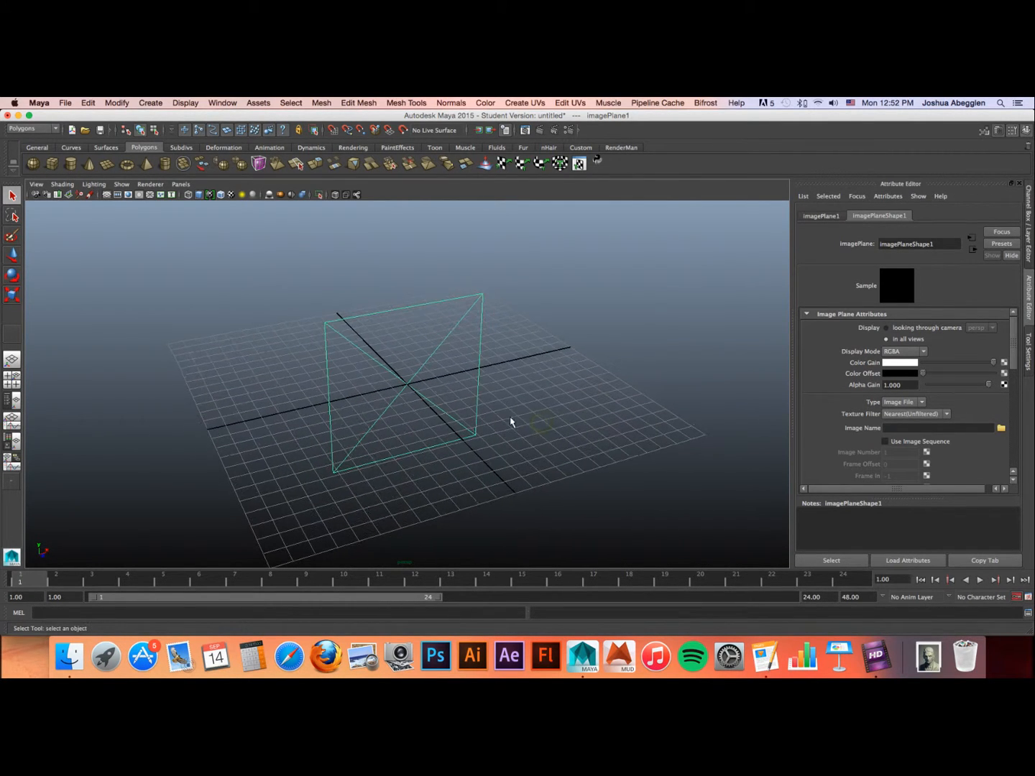
{"action": "left_click", "coordinate": [596, 344]}
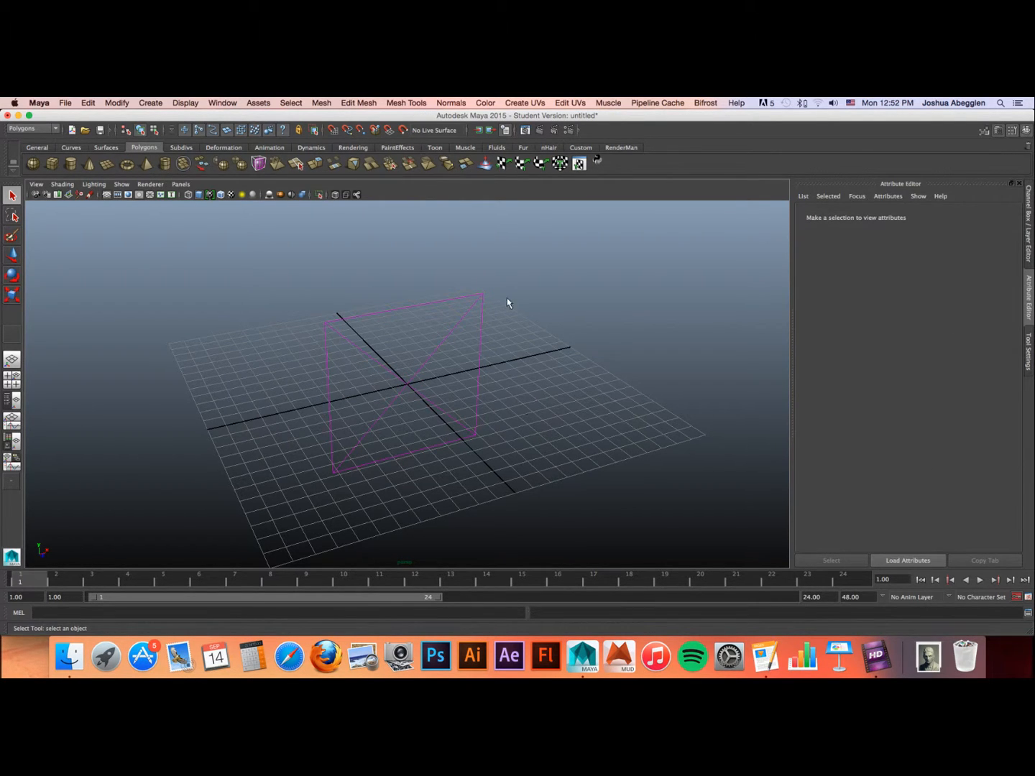
{"action": "left_click", "coordinate": [511, 275]}
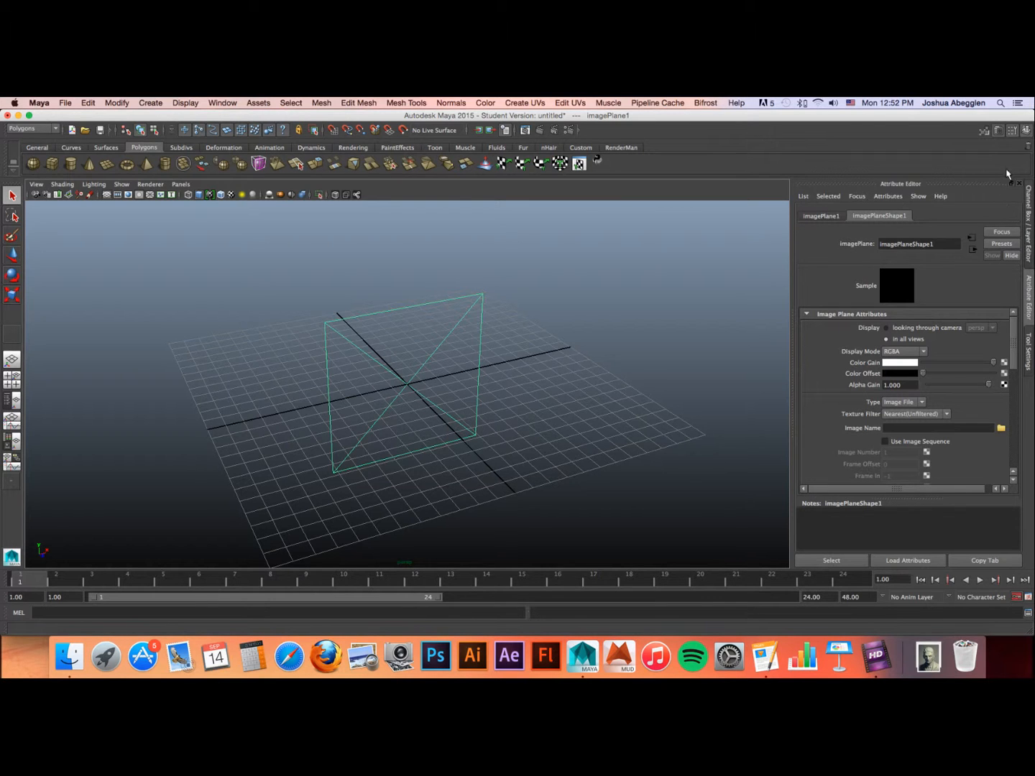
Step: Hide the Channel Box, Tool Settings and Attribute Editor, and show all three again
{"action": "left_click", "coordinate": [1024, 130]}
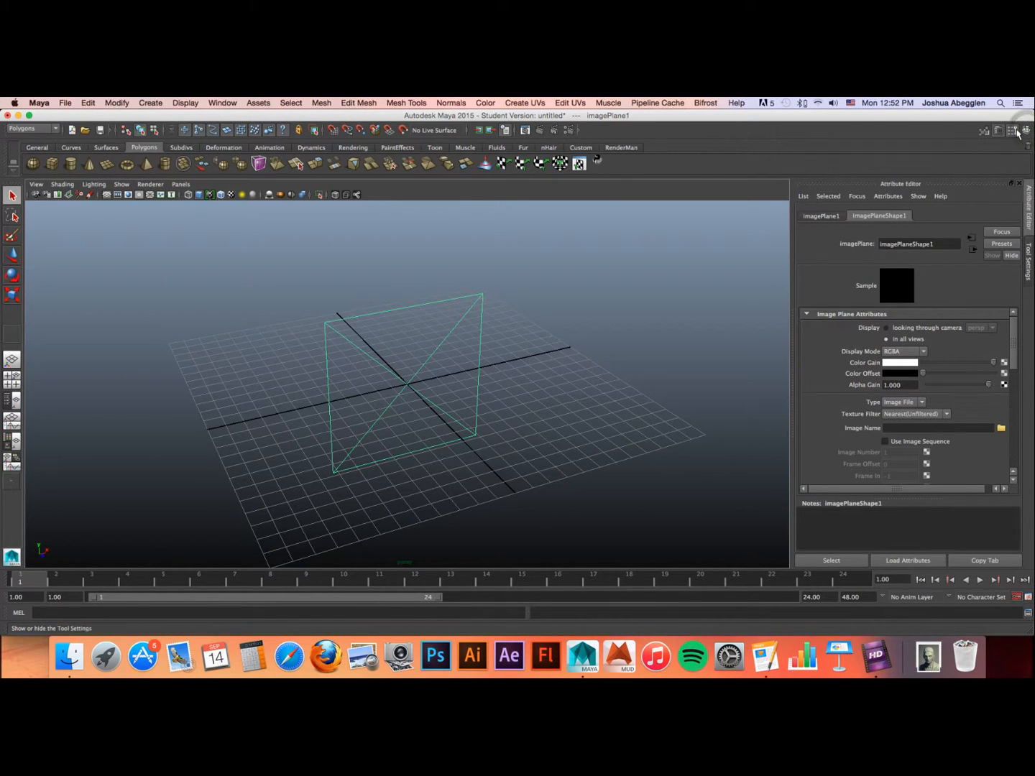
{"action": "left_click", "coordinate": [1013, 130]}
{"action": "left_click", "coordinate": [999, 131]}
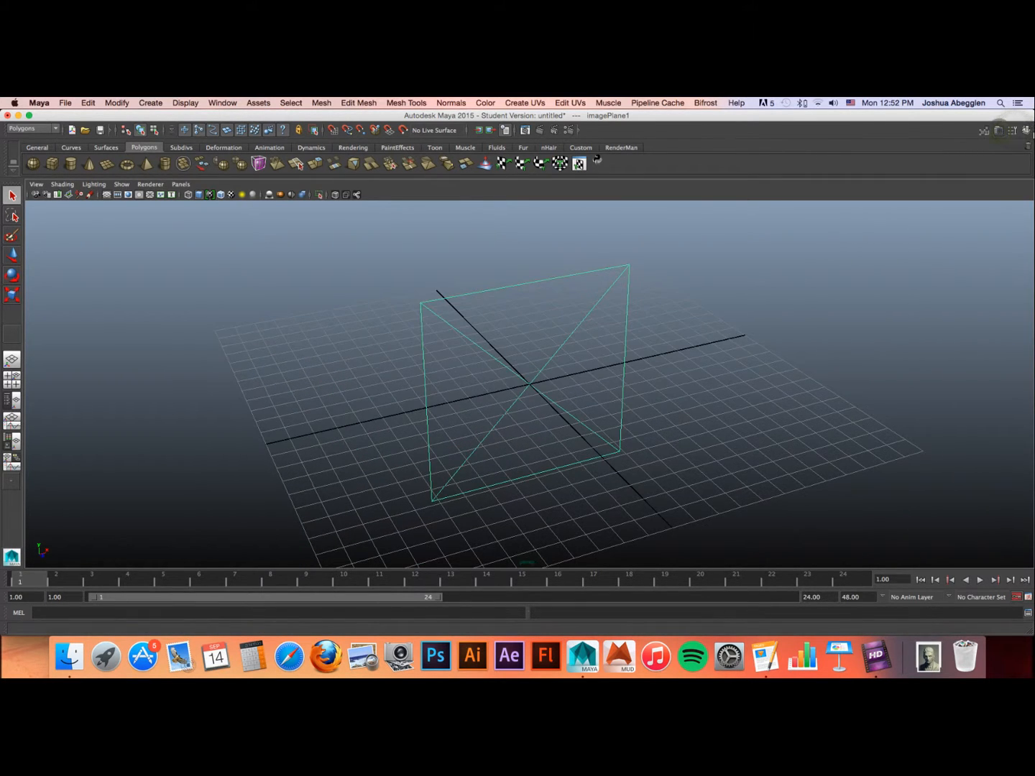
{"action": "left_click", "coordinate": [998, 130]}
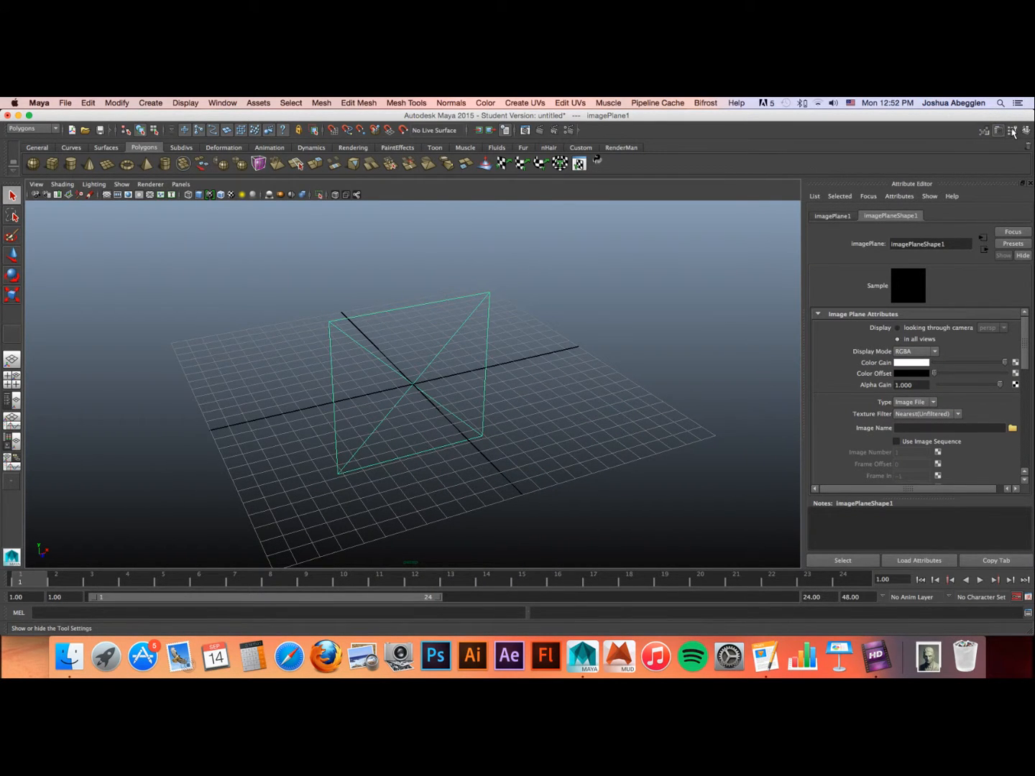
{"action": "left_click", "coordinate": [1011, 132]}
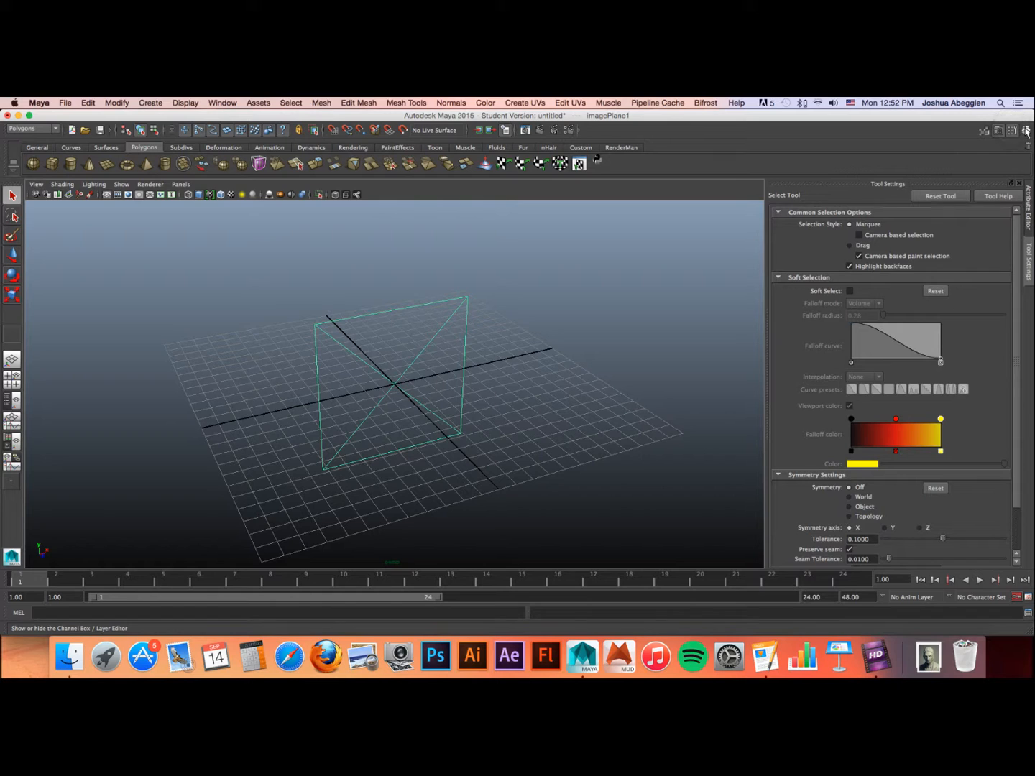
{"action": "left_click", "coordinate": [1025, 131]}
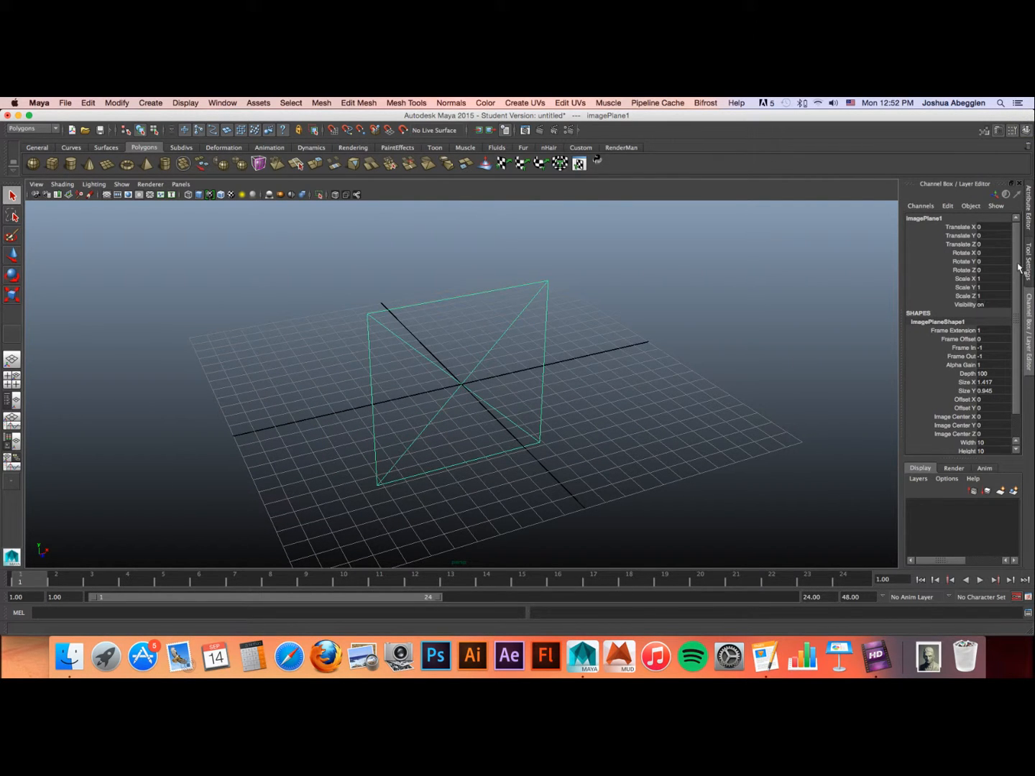
Step: Load bench_front.jpg from the project's sourceimages folder as the image of the selected free image plane
{"action": "left_click", "coordinate": [1029, 223]}
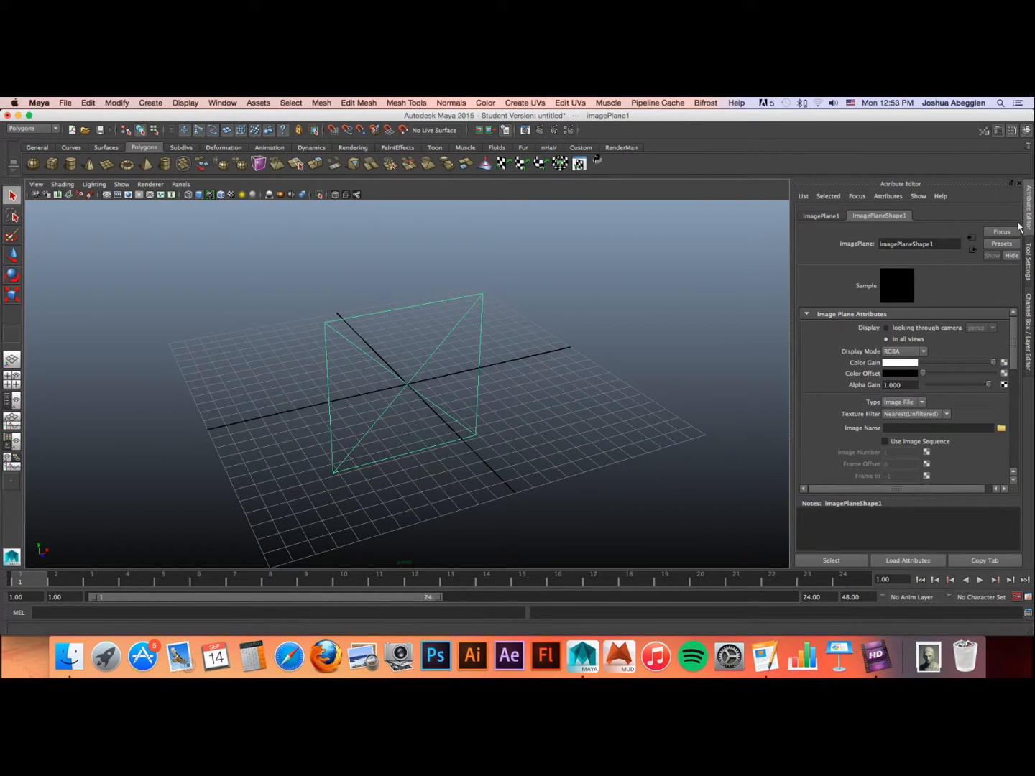
{"action": "left_click_drag", "start_coordinate": [1012, 348], "coordinate": [1014, 358]}
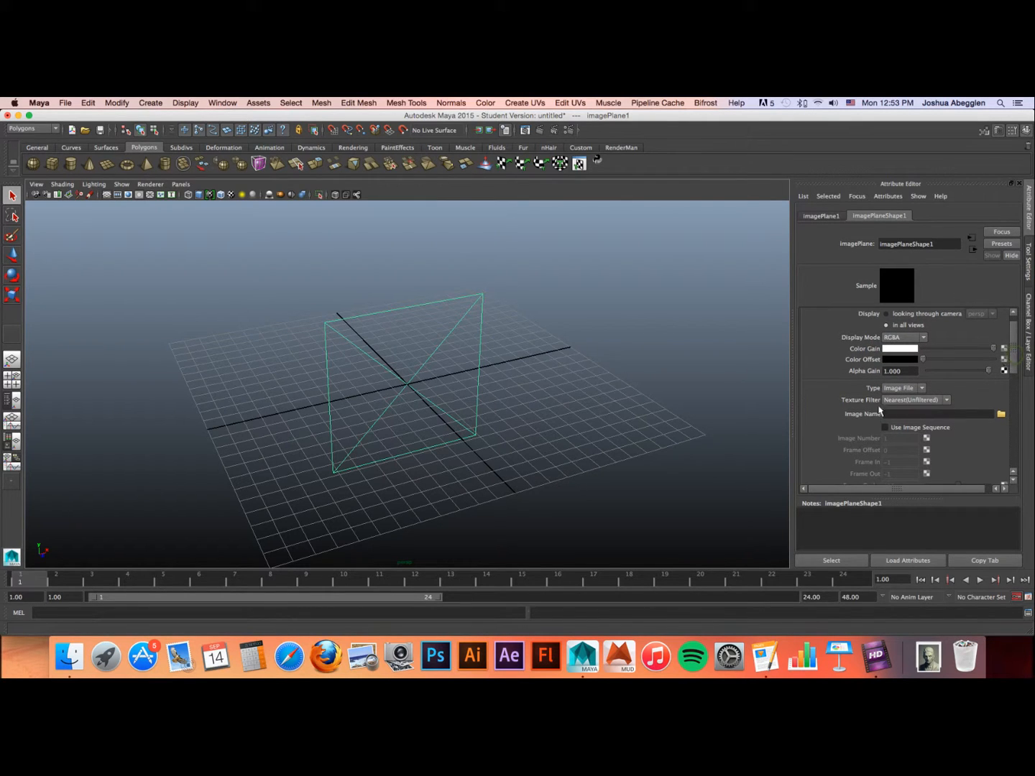
{"action": "left_click", "coordinate": [1001, 415]}
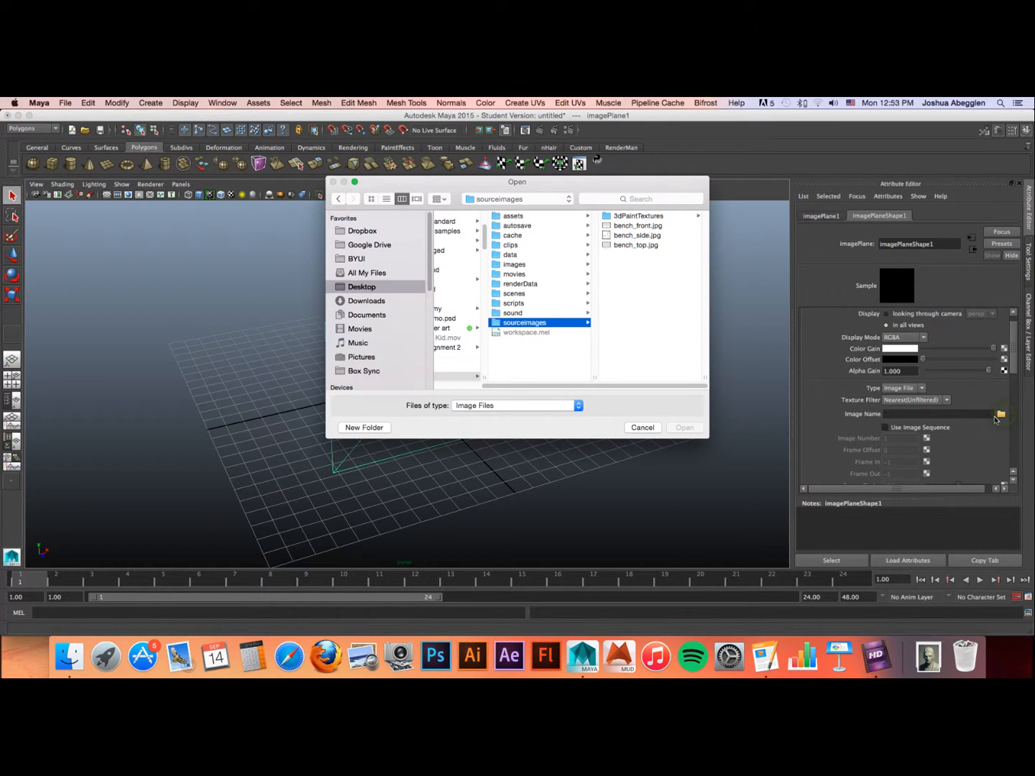
{"action": "left_click", "coordinate": [655, 226]}
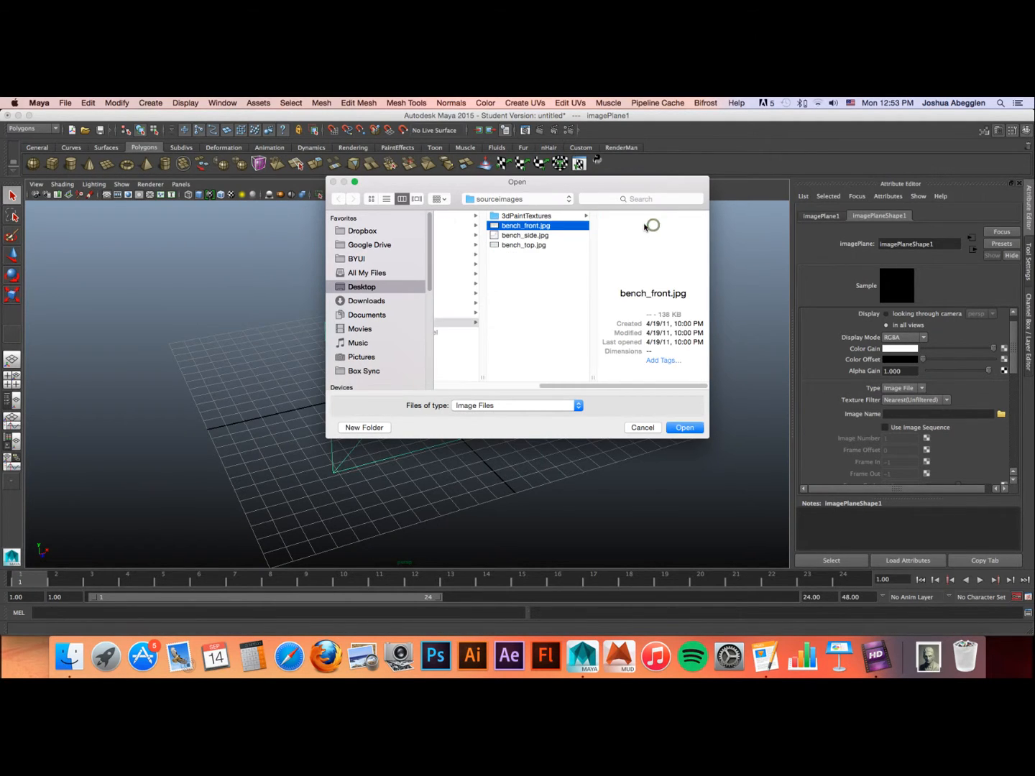
{"action": "left_click", "coordinate": [687, 428]}
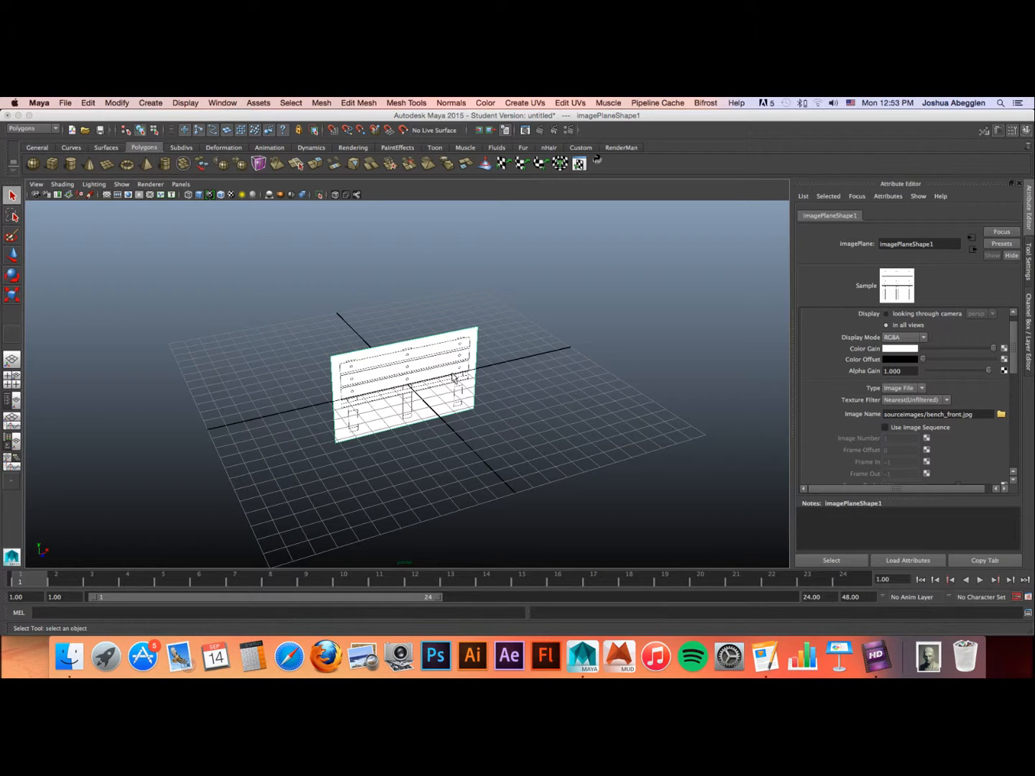
{"action": "left_click_drag", "start_coordinate": [495, 407], "coordinate": [488, 415], "text": "alt"}
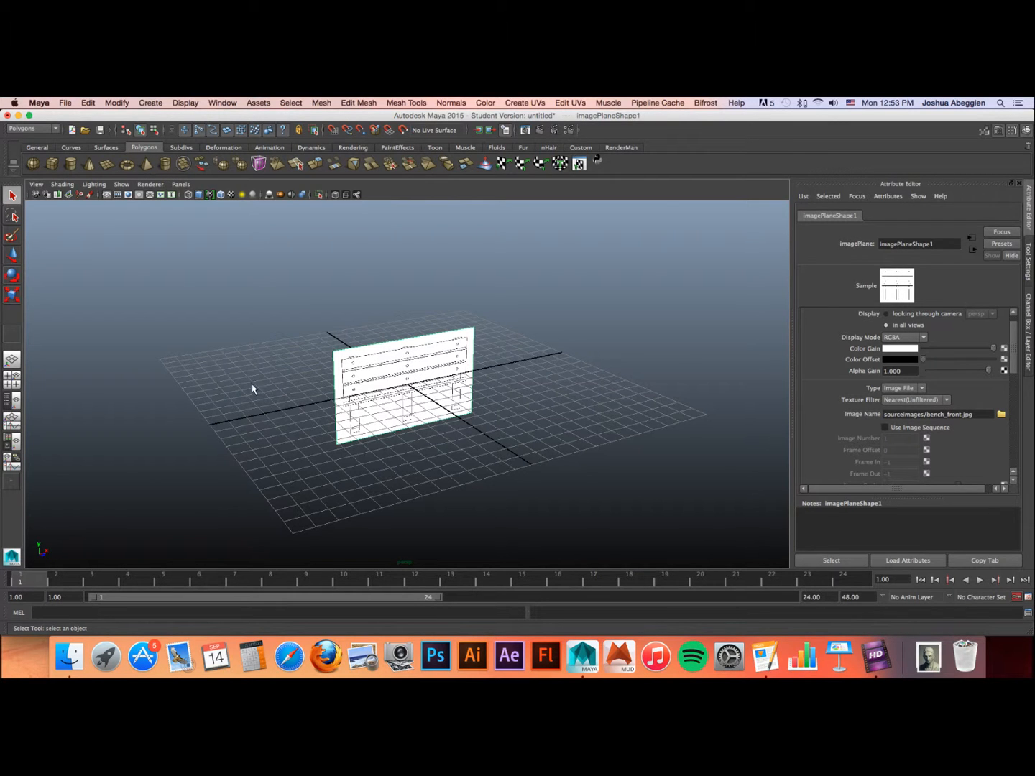
{"action": "left_click_drag", "start_coordinate": [91, 547], "coordinate": [38, 559], "text": "alt"}
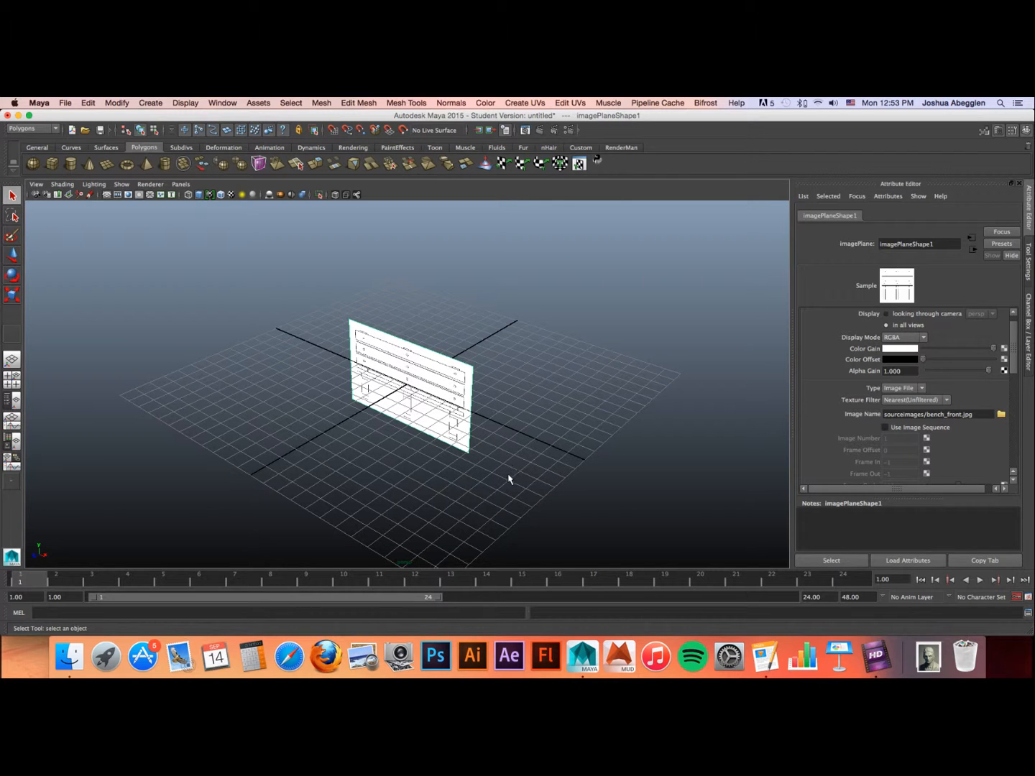
{"action": "left_click_drag", "start_coordinate": [507, 476], "coordinate": [514, 446], "text": "alt"}
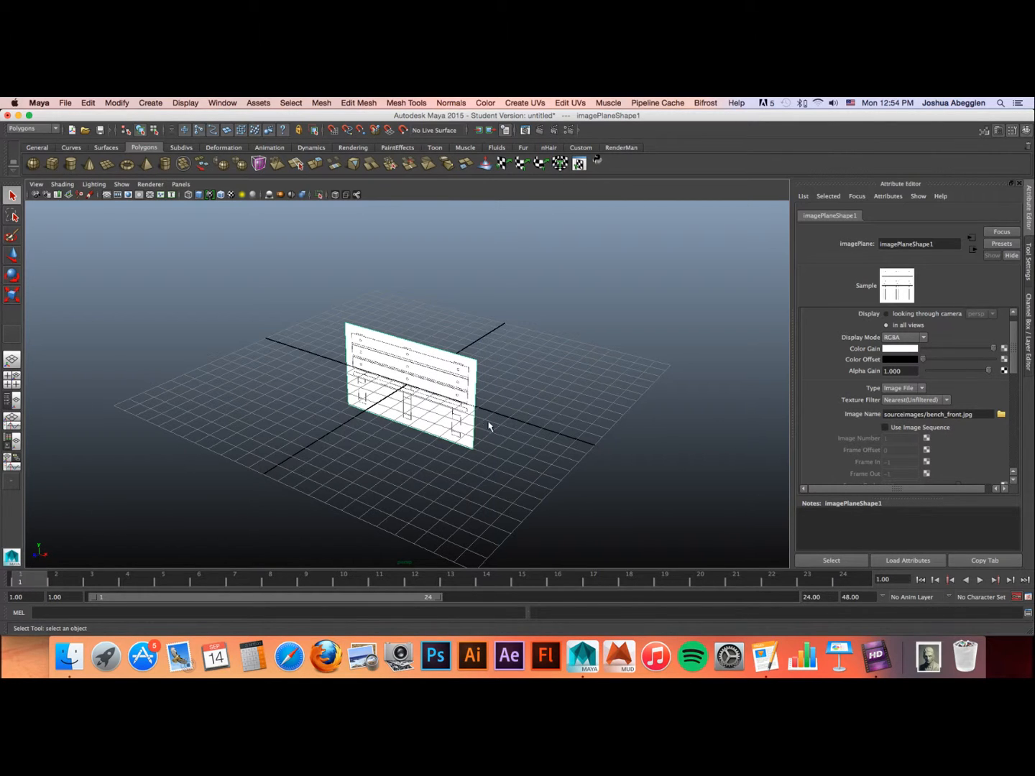
{"action": "left_click_drag", "start_coordinate": [481, 445], "coordinate": [506, 436], "text": "alt"}
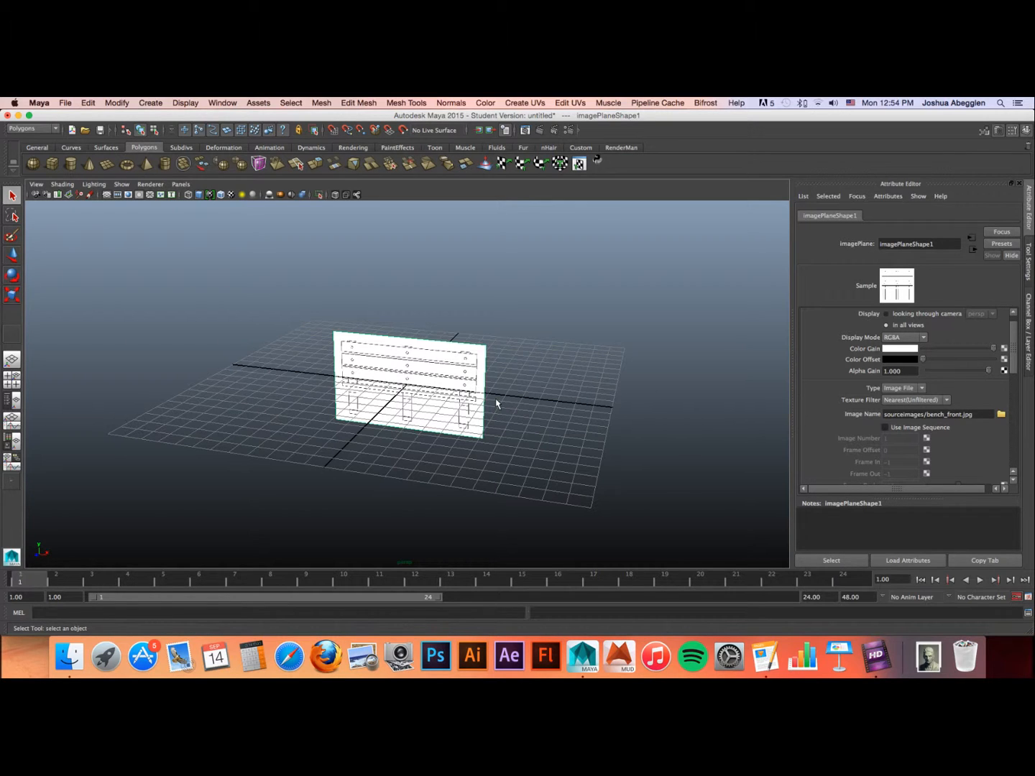
{"action": "left_click", "coordinate": [152, 103]}
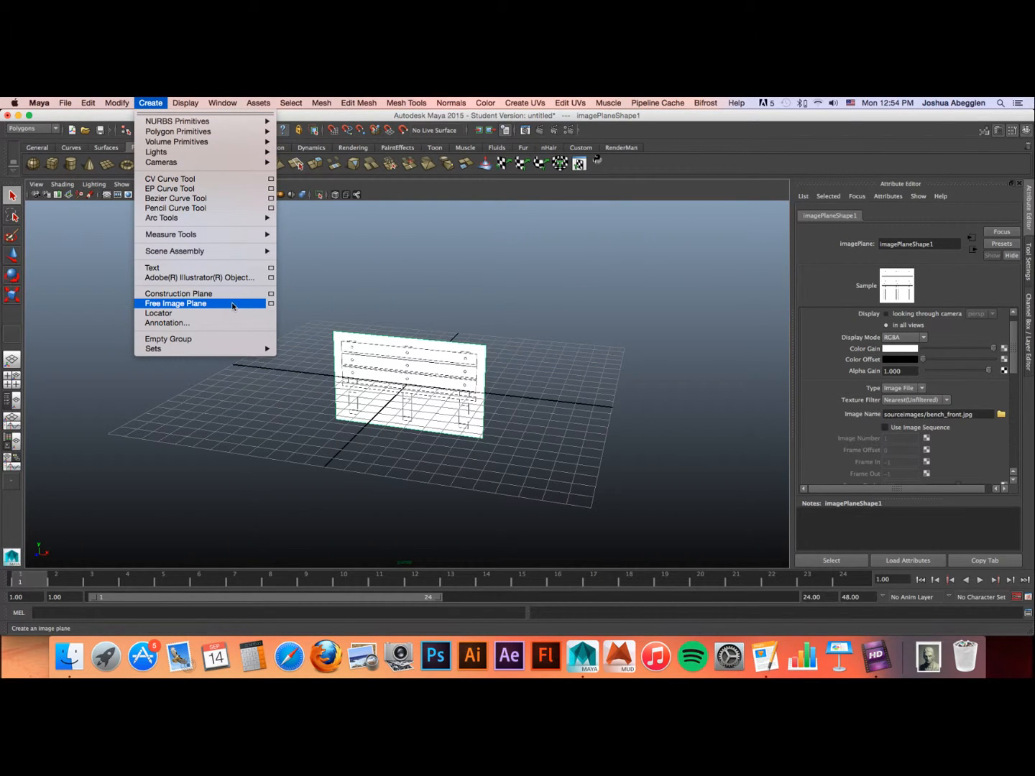
{"action": "left_click", "coordinate": [271, 303]}
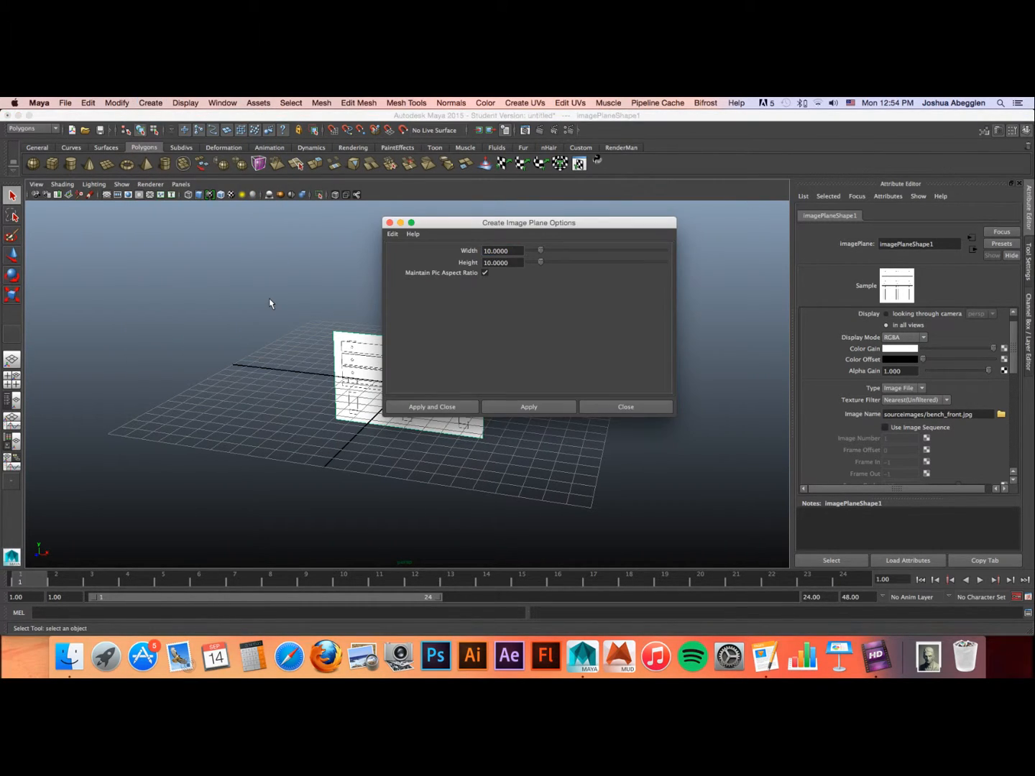
{"action": "left_click", "coordinate": [624, 407]}
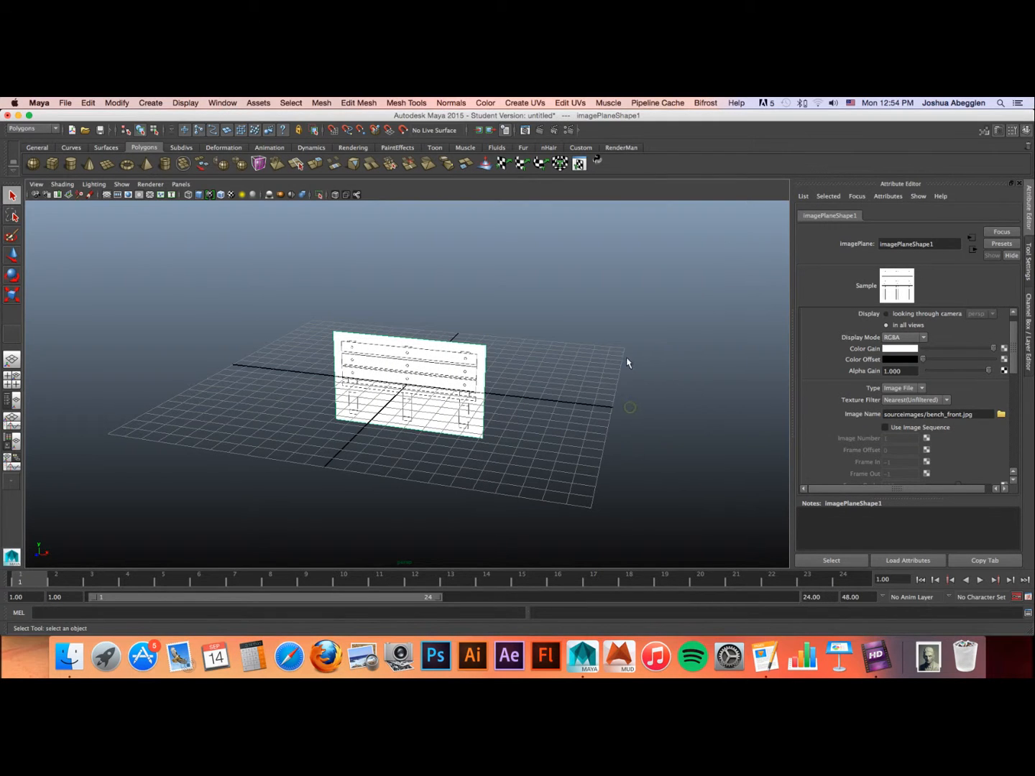
Step: Create a second free image plane and load bench_side.jpg from the sourceimages folder onto it
{"action": "left_click", "coordinate": [155, 103]}
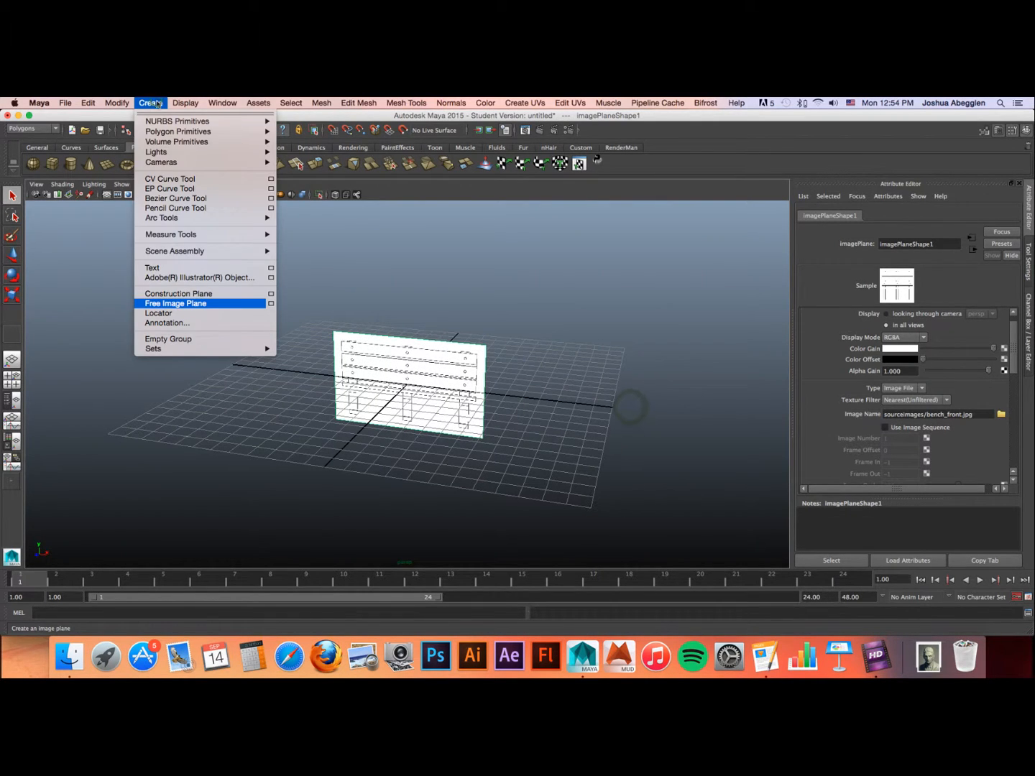
{"action": "left_click", "coordinate": [183, 303]}
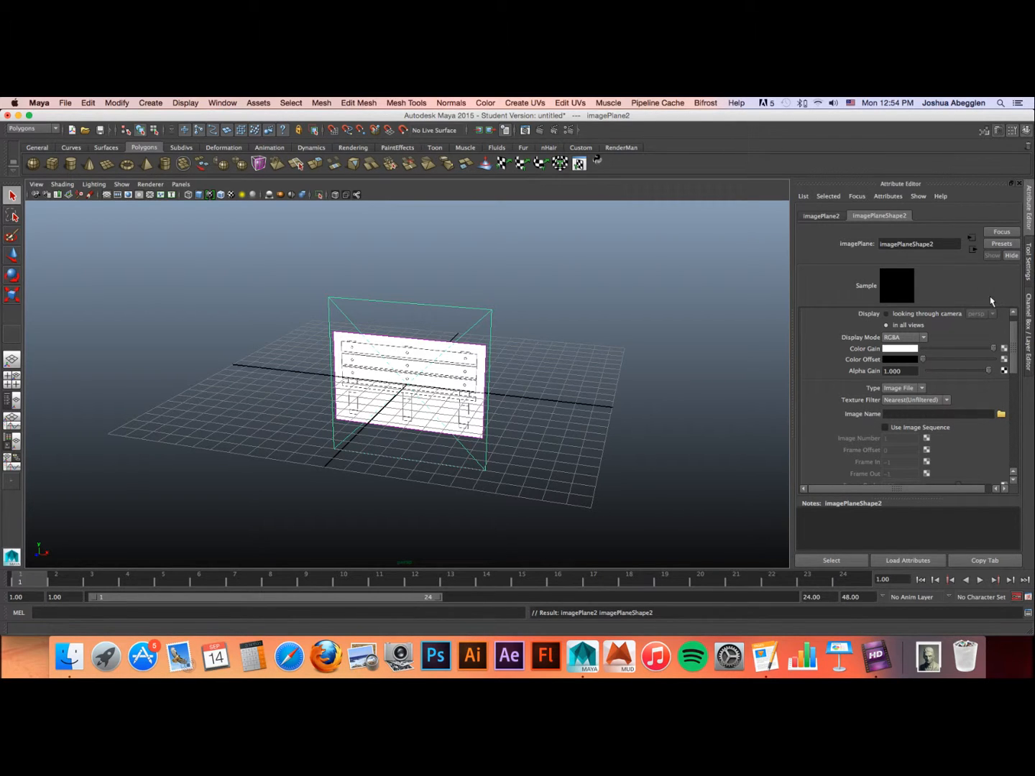
{"action": "scroll", "coordinate": [1010, 374], "scroll_direction": "up", "scroll_amount": 2}
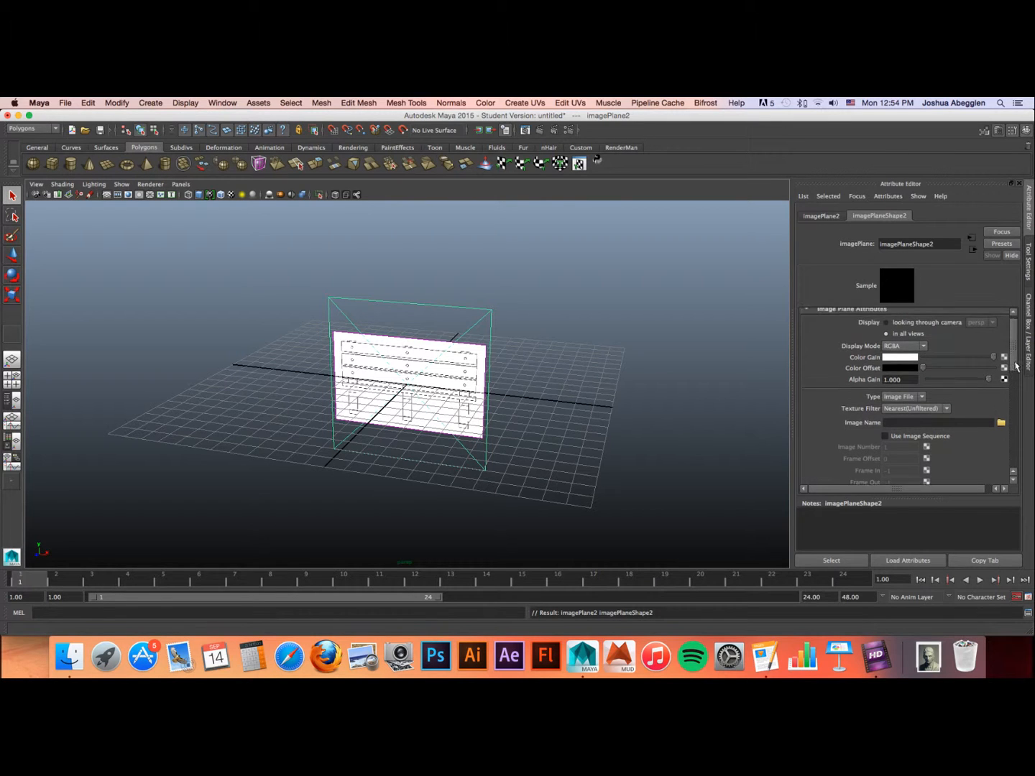
{"action": "scroll", "coordinate": [1006, 373], "scroll_direction": "down", "scroll_amount": 3}
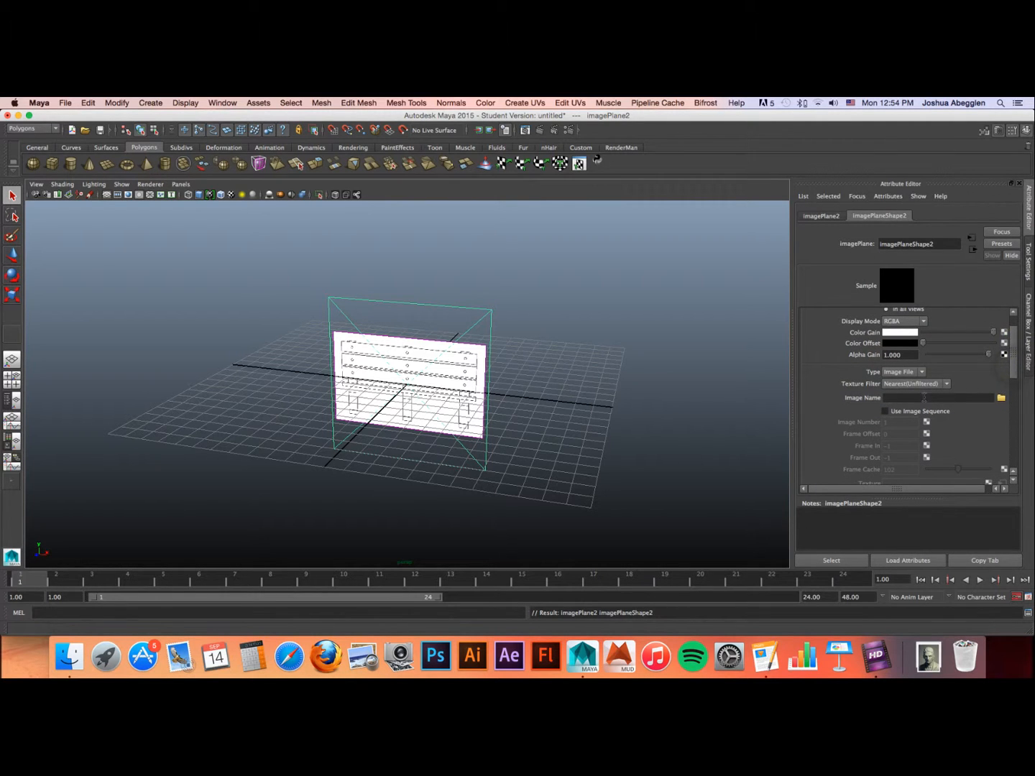
{"action": "left_click", "coordinate": [1001, 398]}
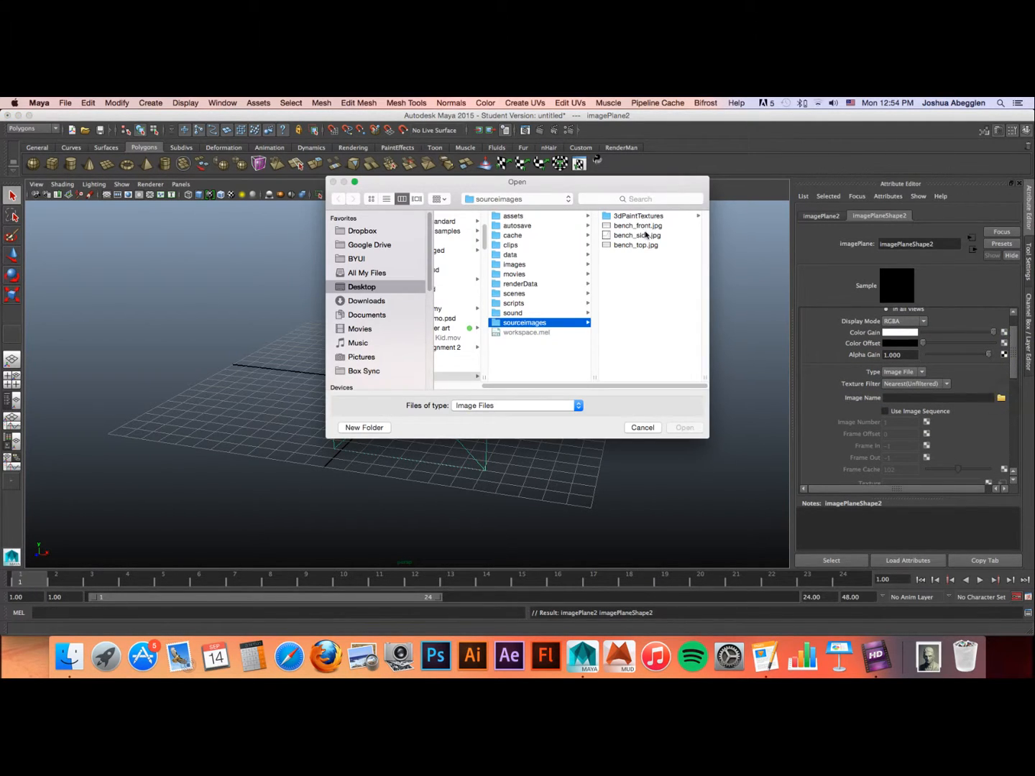
{"action": "left_click", "coordinate": [645, 234]}
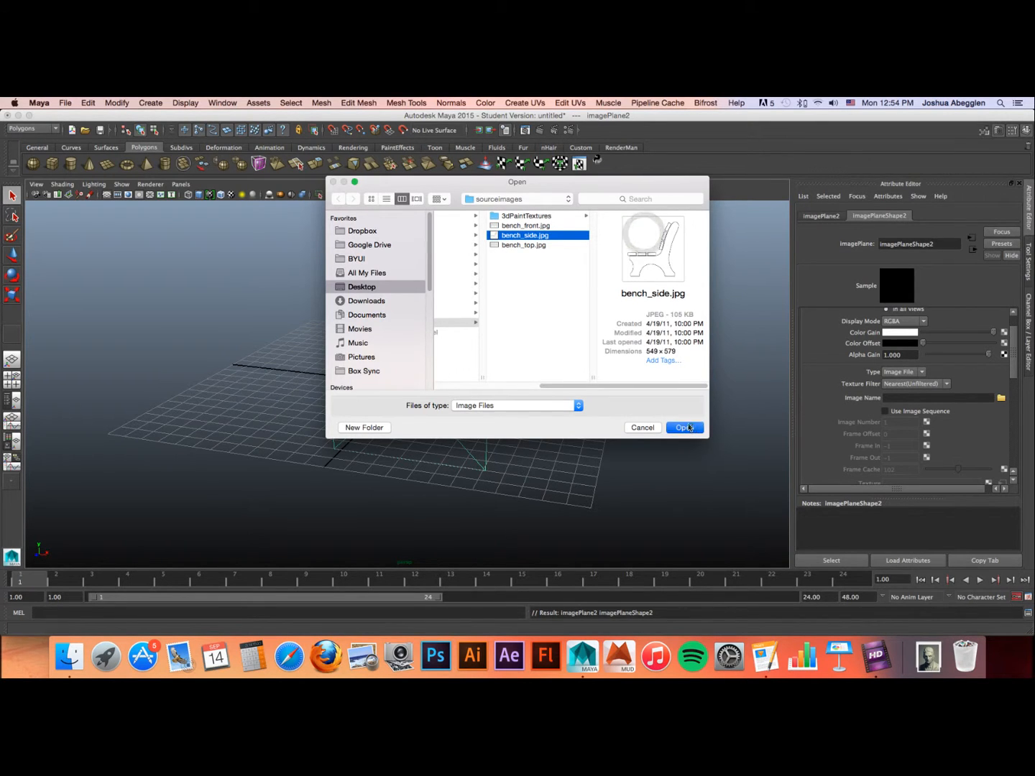
{"action": "left_click", "coordinate": [684, 427]}
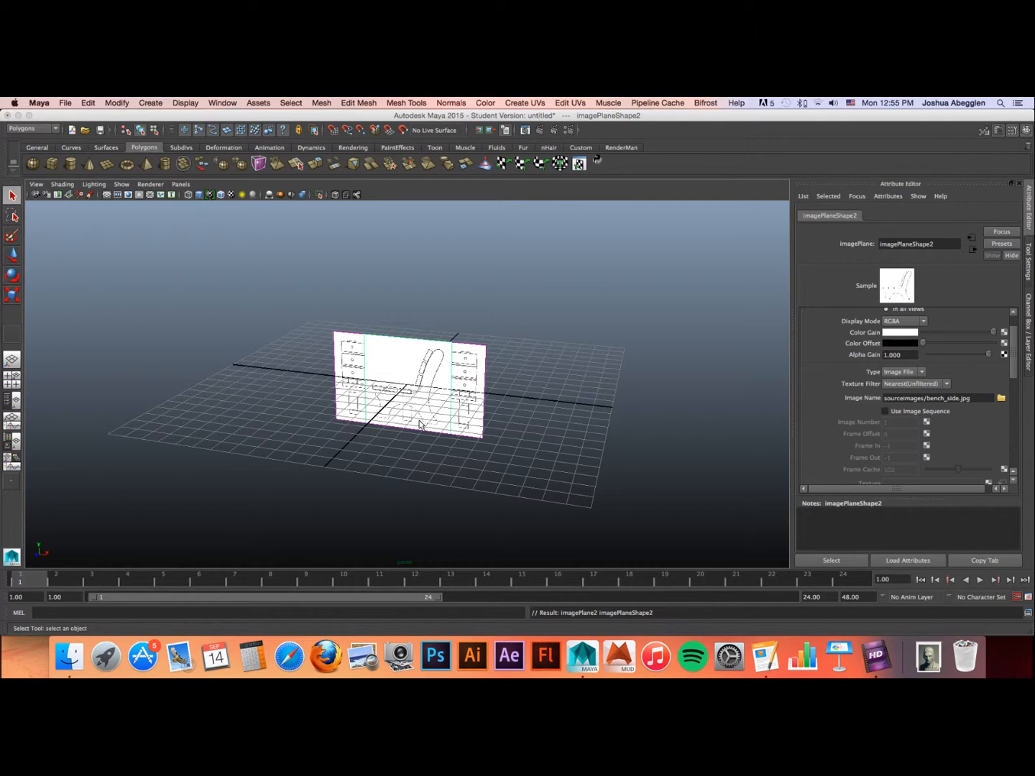
Step: Reselect the bench_side image plane to get its transform channels and set its Rotate Y to 90
{"action": "left_click", "coordinate": [1027, 320]}
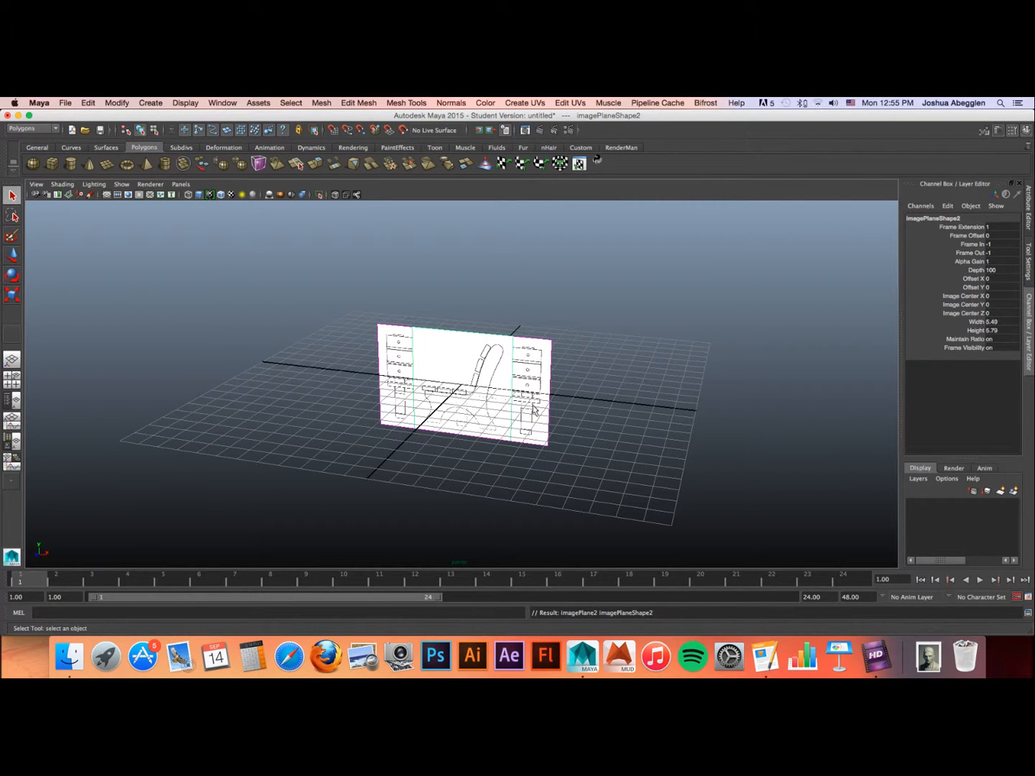
{"action": "key", "text": "2"}
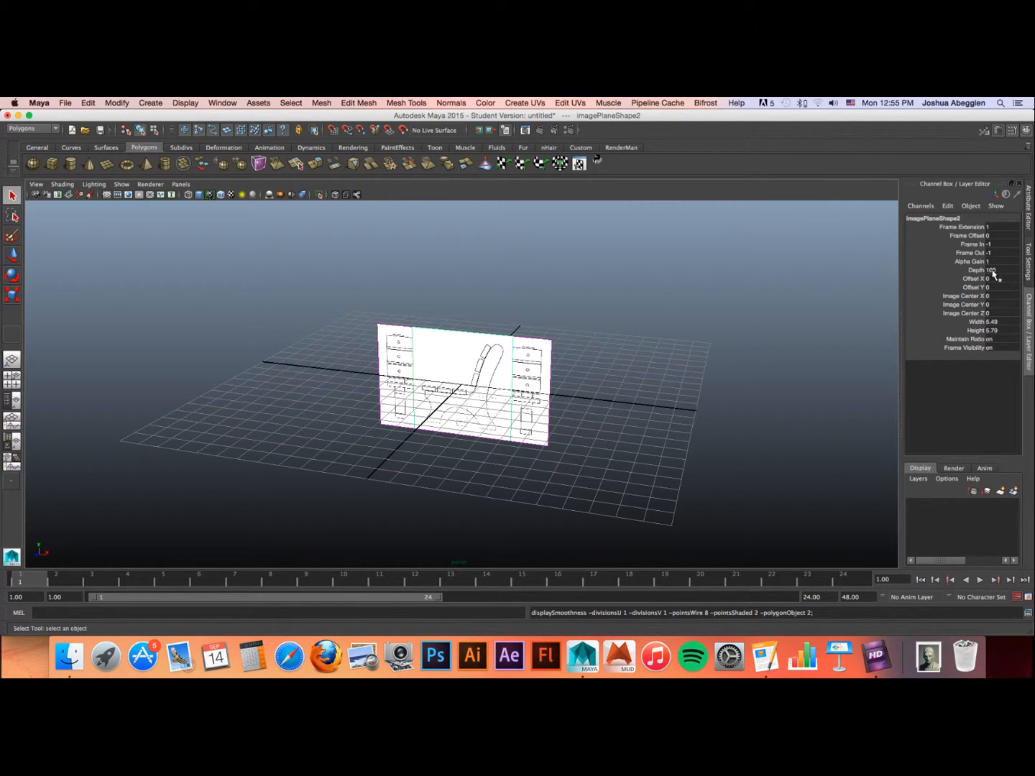
{"action": "left_click", "coordinate": [644, 372]}
{"action": "left_click", "coordinate": [501, 380]}
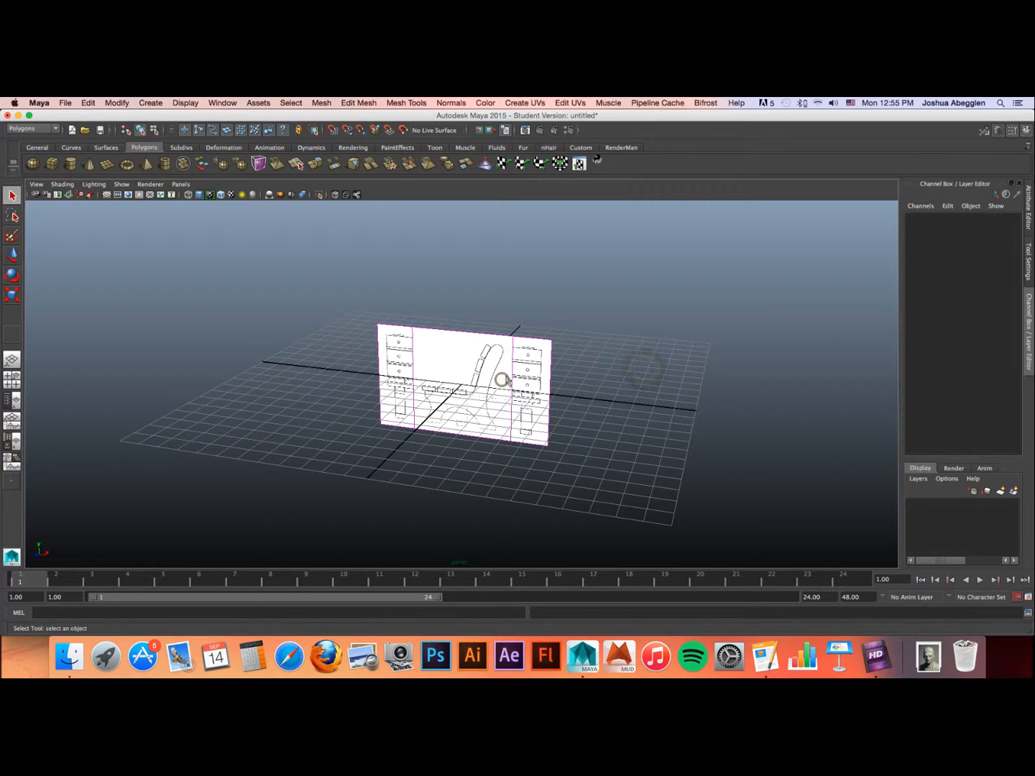
{"action": "left_click", "coordinate": [503, 371]}
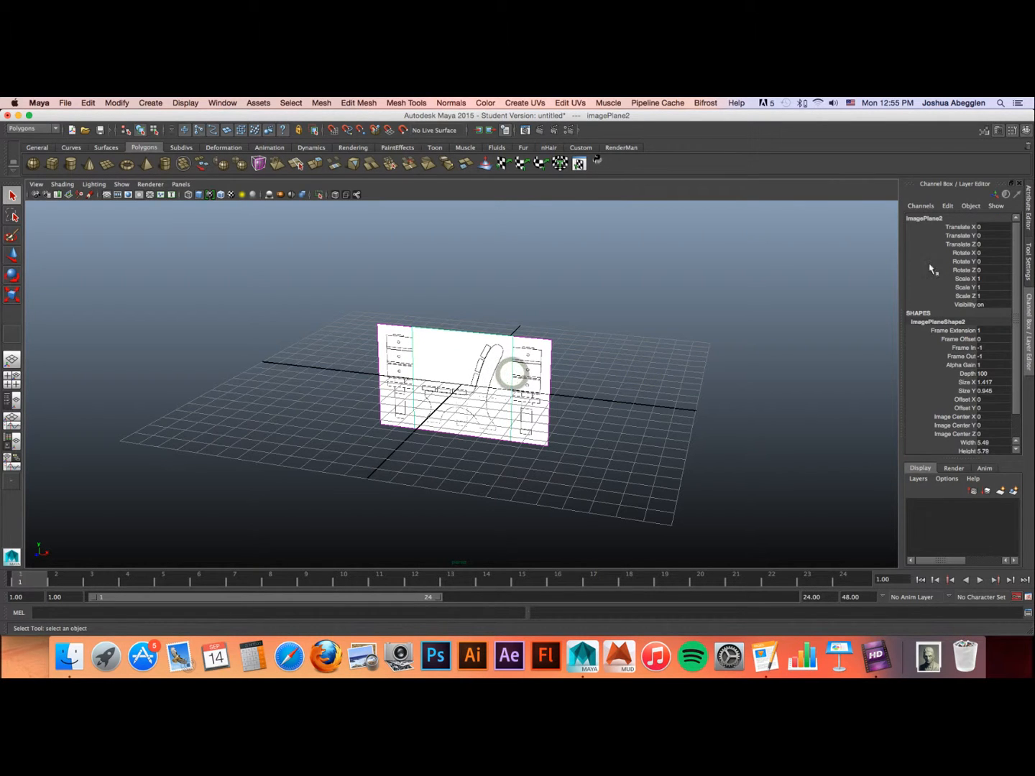
{"action": "left_click", "coordinate": [1013, 308]}
{"action": "left_click", "coordinate": [986, 262]}
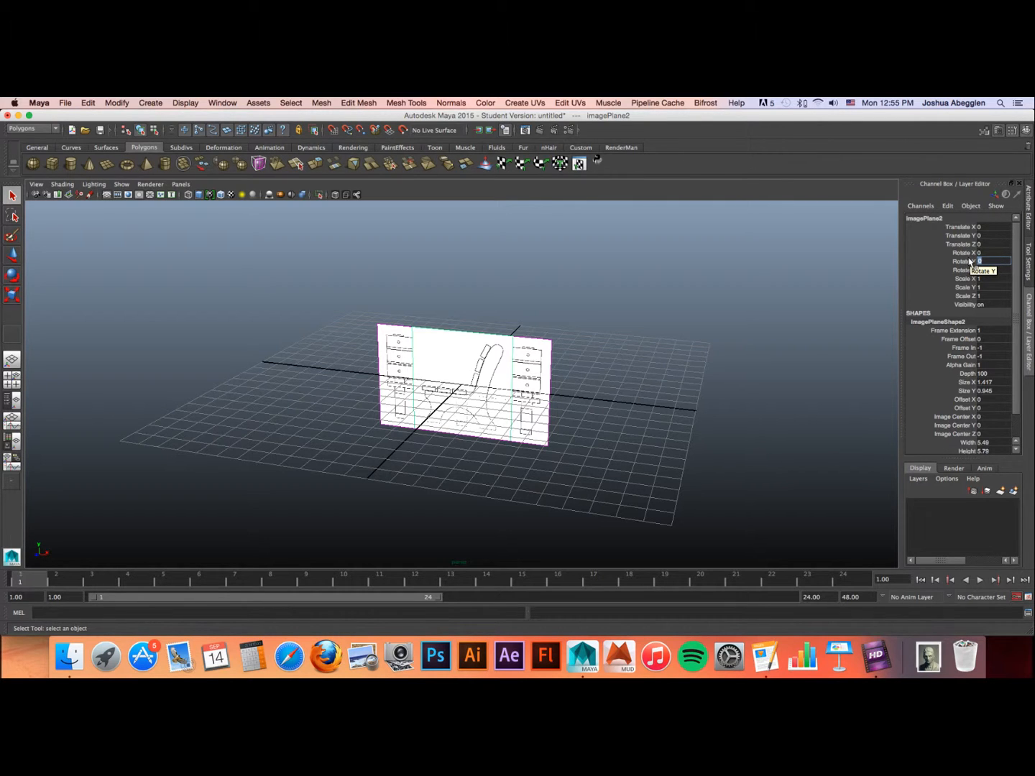
{"action": "type", "text": "90"}
{"action": "key", "text": "Tab"}
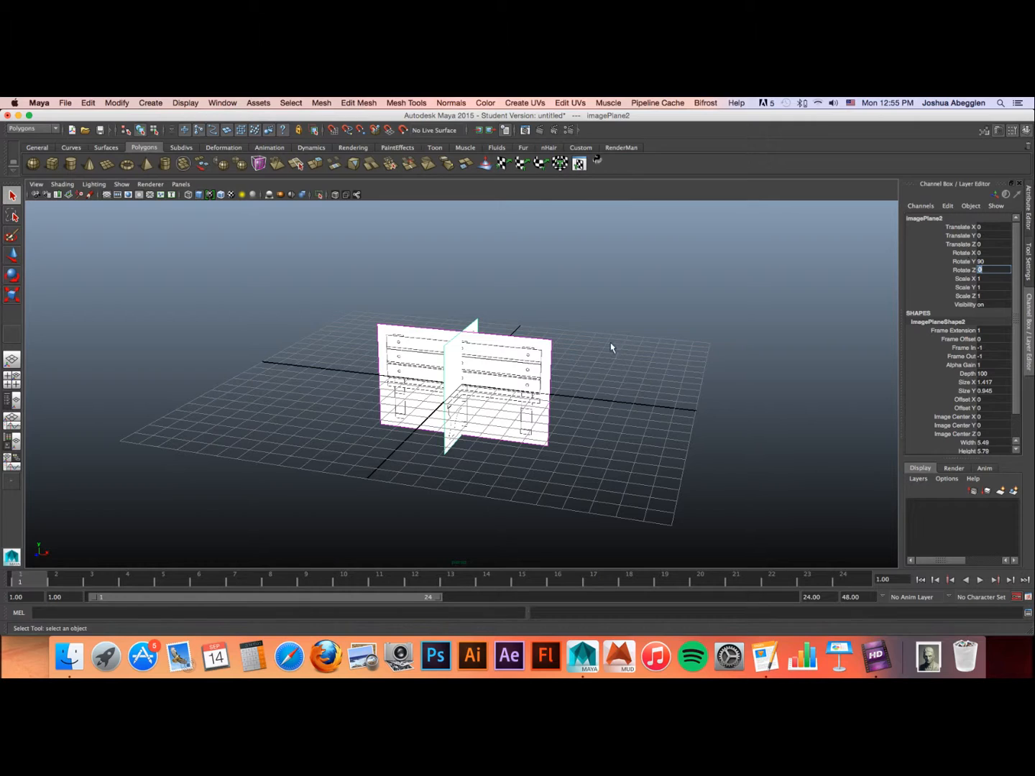
{"action": "left_click_drag", "start_coordinate": [612, 345], "coordinate": [579, 388], "text": "alt"}
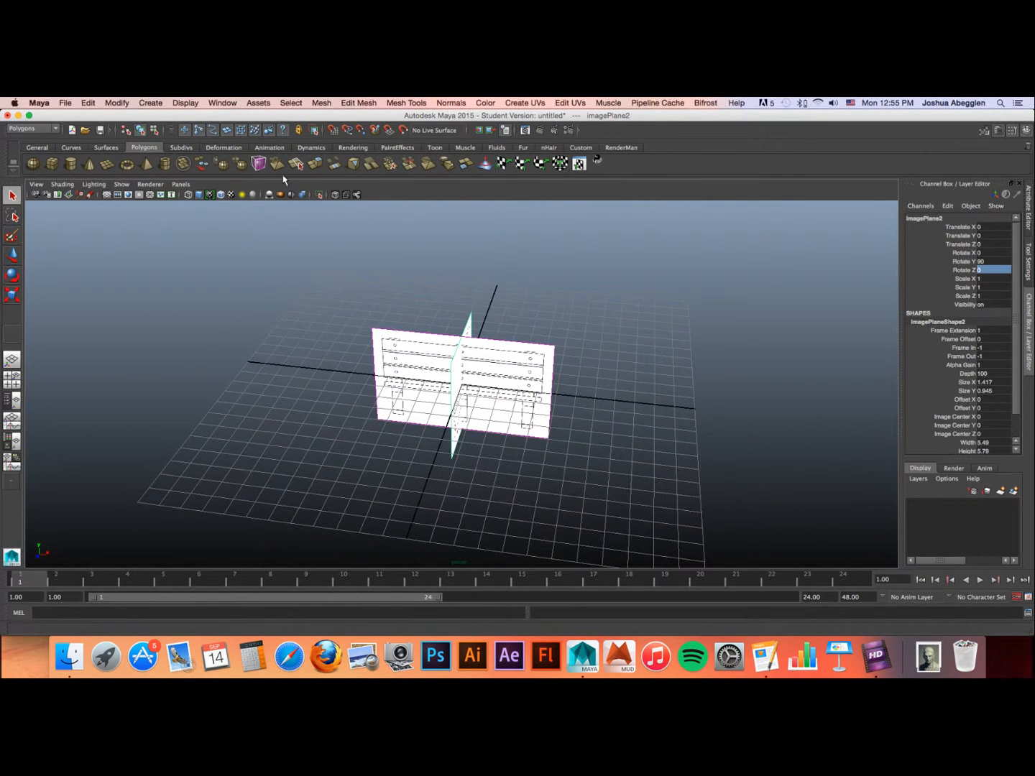
Step: Create a third free image plane and load bench_top.jpg from the sourceimages folder onto it
{"action": "left_click", "coordinate": [151, 103]}
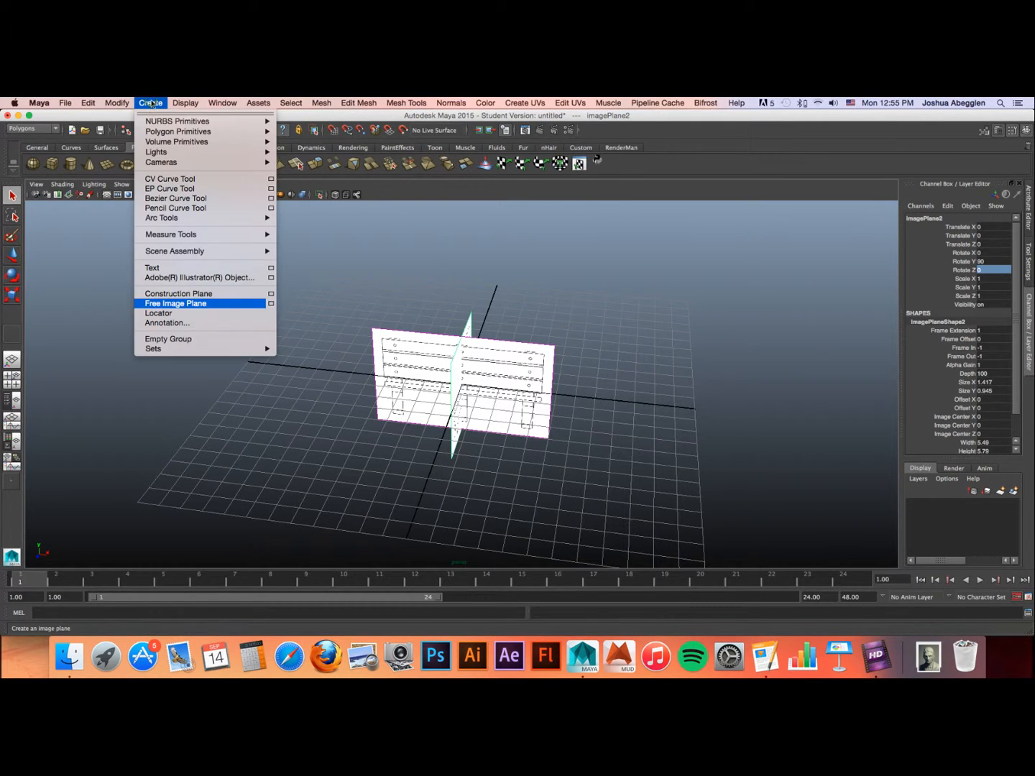
{"action": "left_click", "coordinate": [182, 305]}
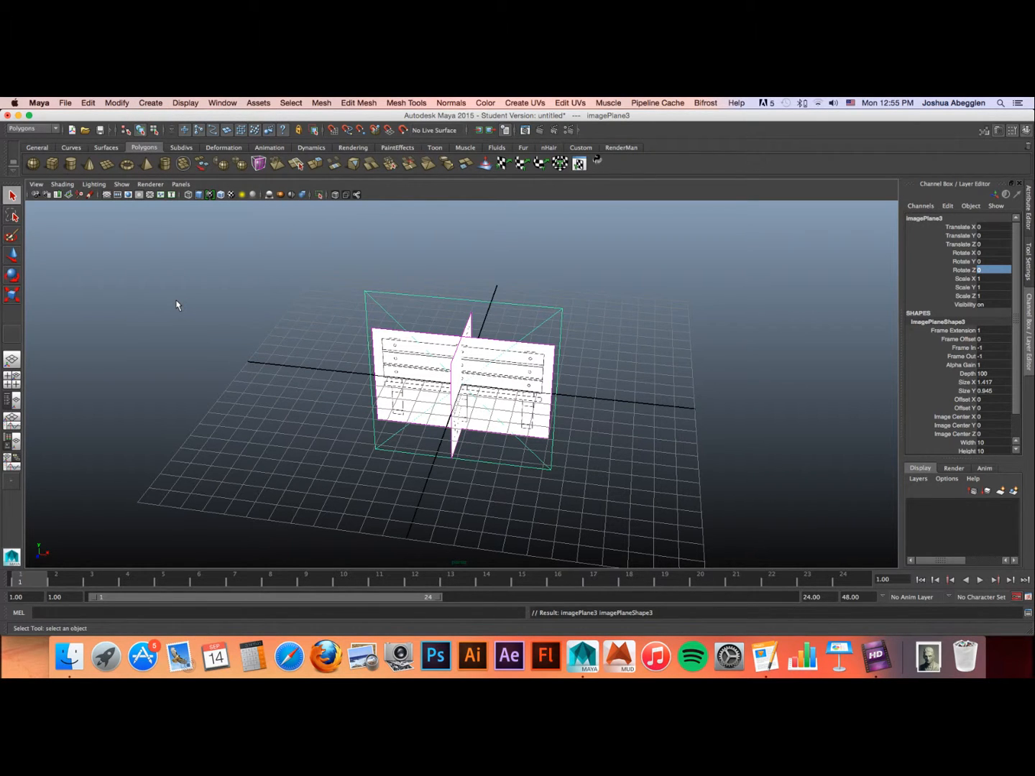
{"action": "left_click", "coordinate": [1029, 214]}
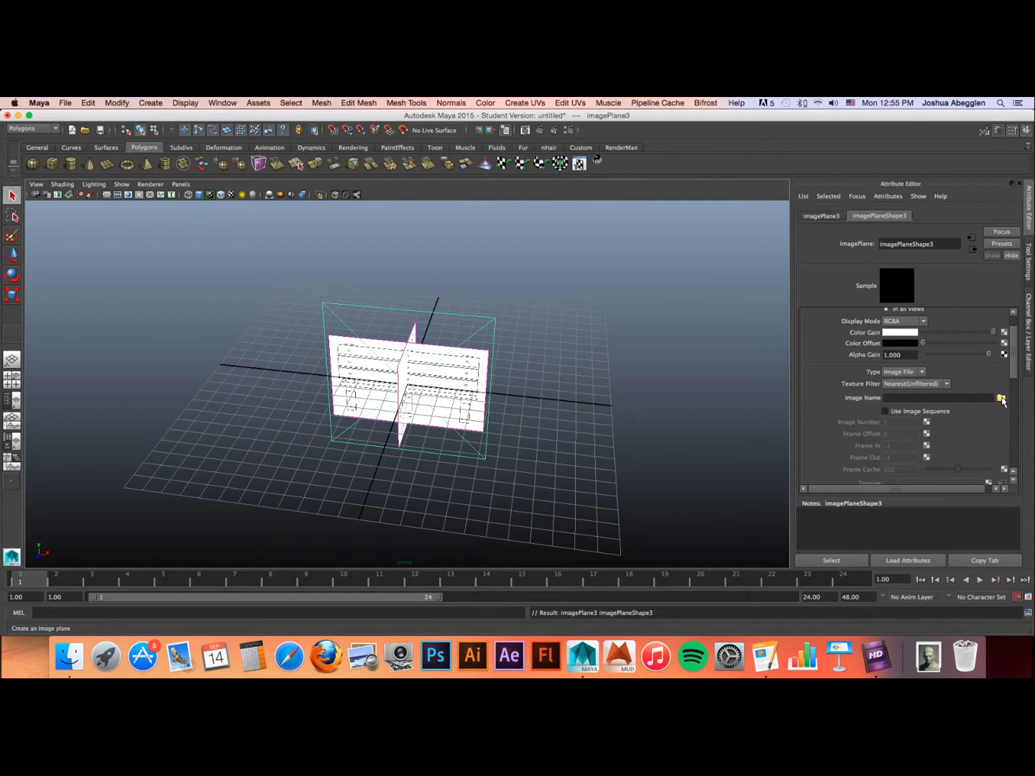
{"action": "left_click", "coordinate": [1000, 399]}
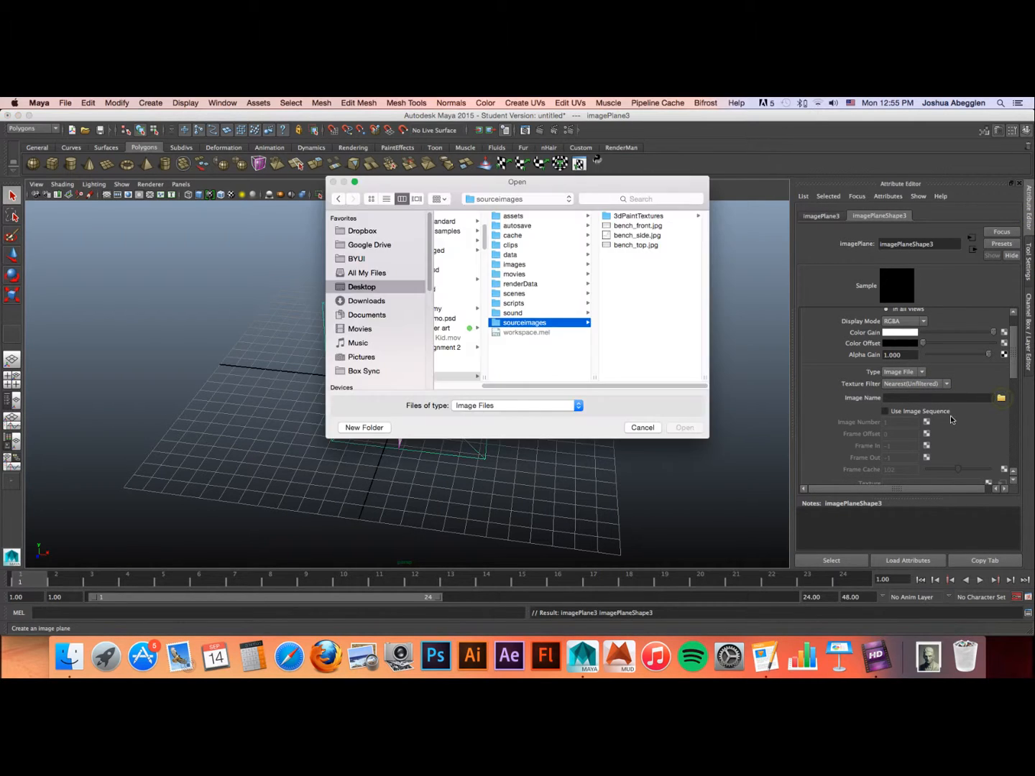
{"action": "left_click", "coordinate": [652, 246]}
{"action": "left_click", "coordinate": [681, 428]}
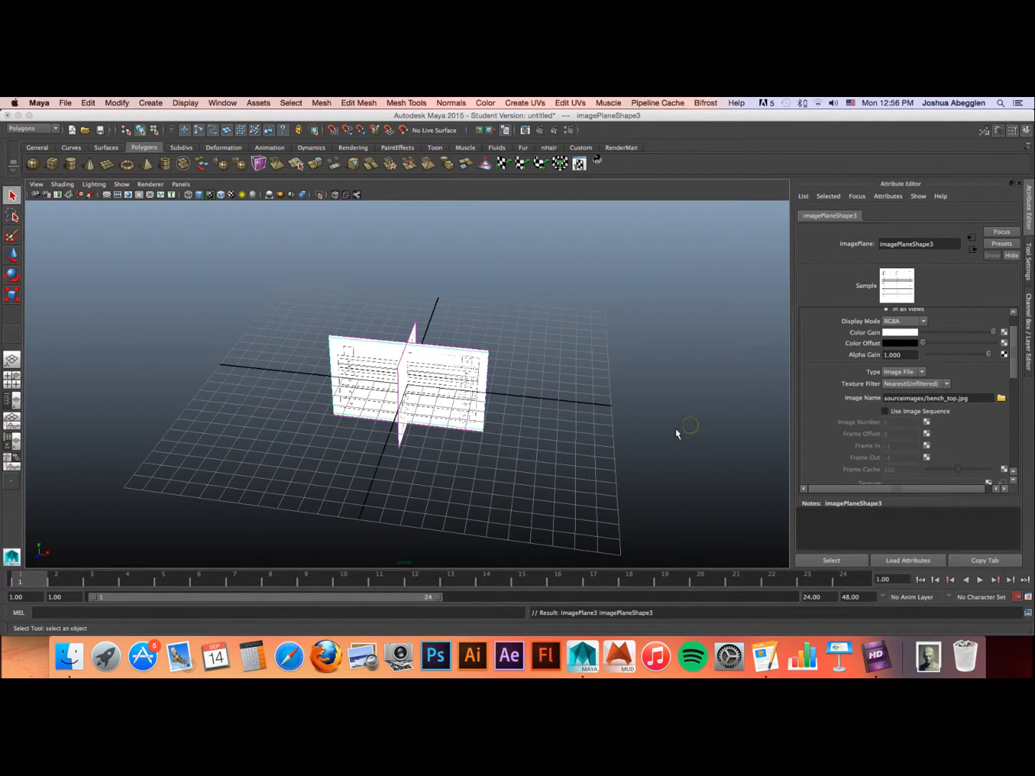
Step: Rotate the bench_top image plane by hand about its X axis until it lies roughly flat, at about -93 degrees
{"action": "left_click_drag", "start_coordinate": [514, 414], "coordinate": [513, 383], "text": "alt"}
{"action": "key", "text": "w"}
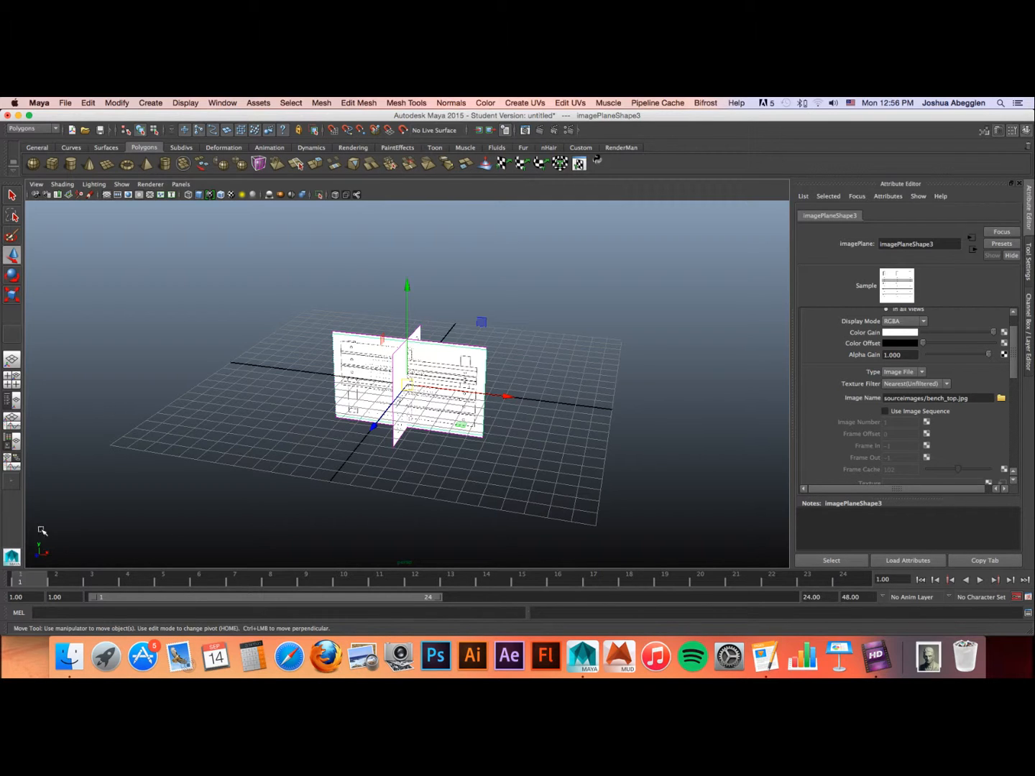
{"action": "left_click", "coordinate": [1028, 336]}
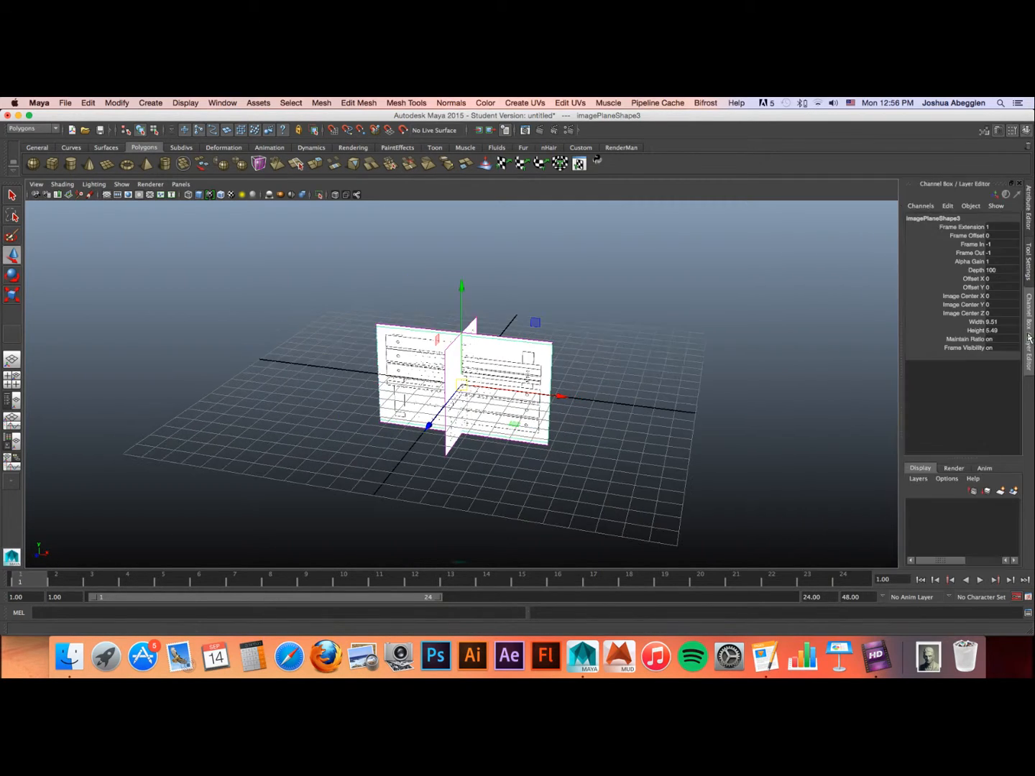
{"action": "left_click_drag", "start_coordinate": [647, 398], "coordinate": [575, 399], "text": "alt"}
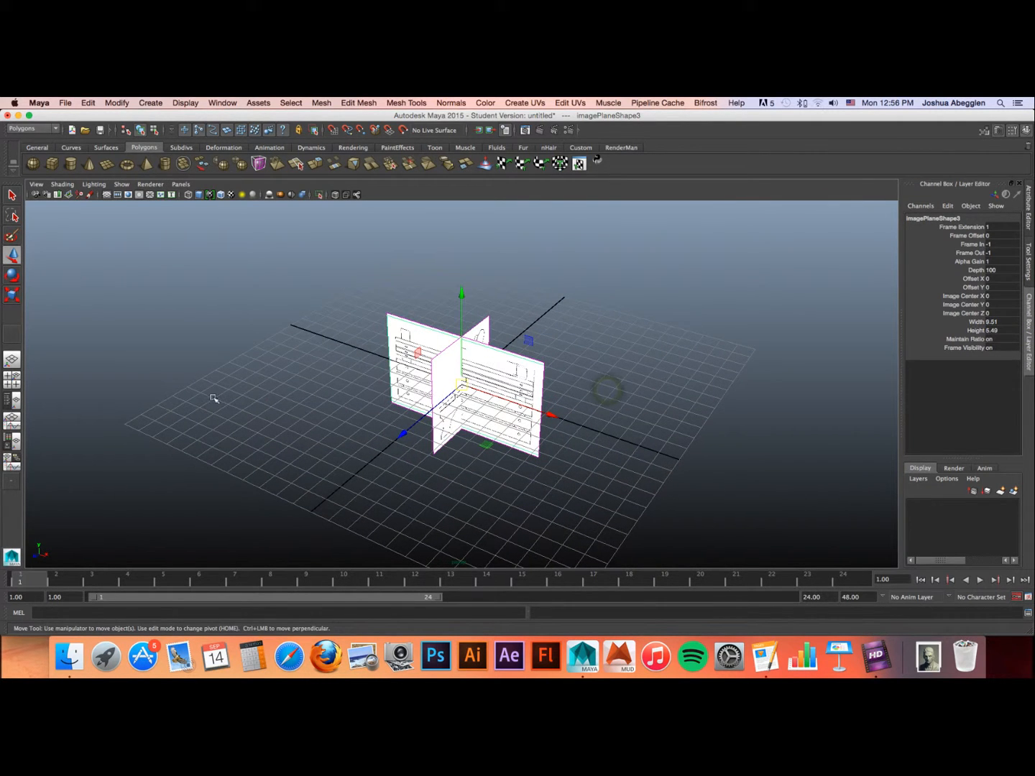
{"action": "left_click", "coordinate": [15, 275]}
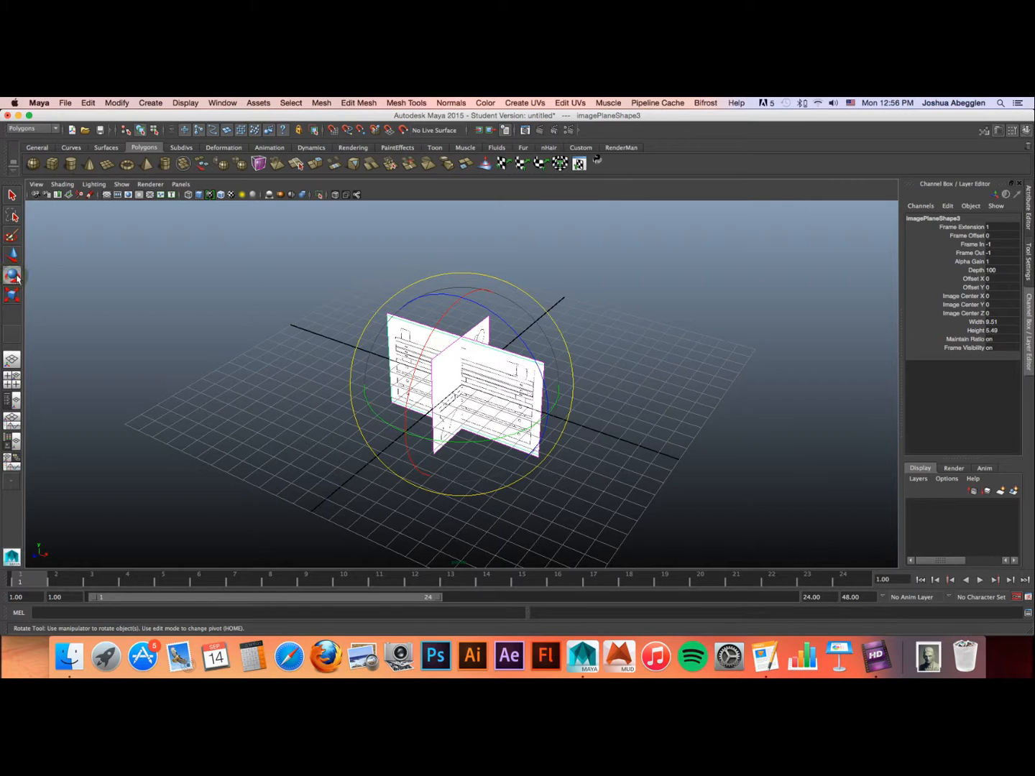
{"action": "left_click", "coordinate": [406, 386]}
{"action": "left_click_drag", "start_coordinate": [404, 410], "coordinate": [488, 294]}
{"action": "left_click_drag", "start_coordinate": [612, 393], "coordinate": [572, 417], "text": "alt"}
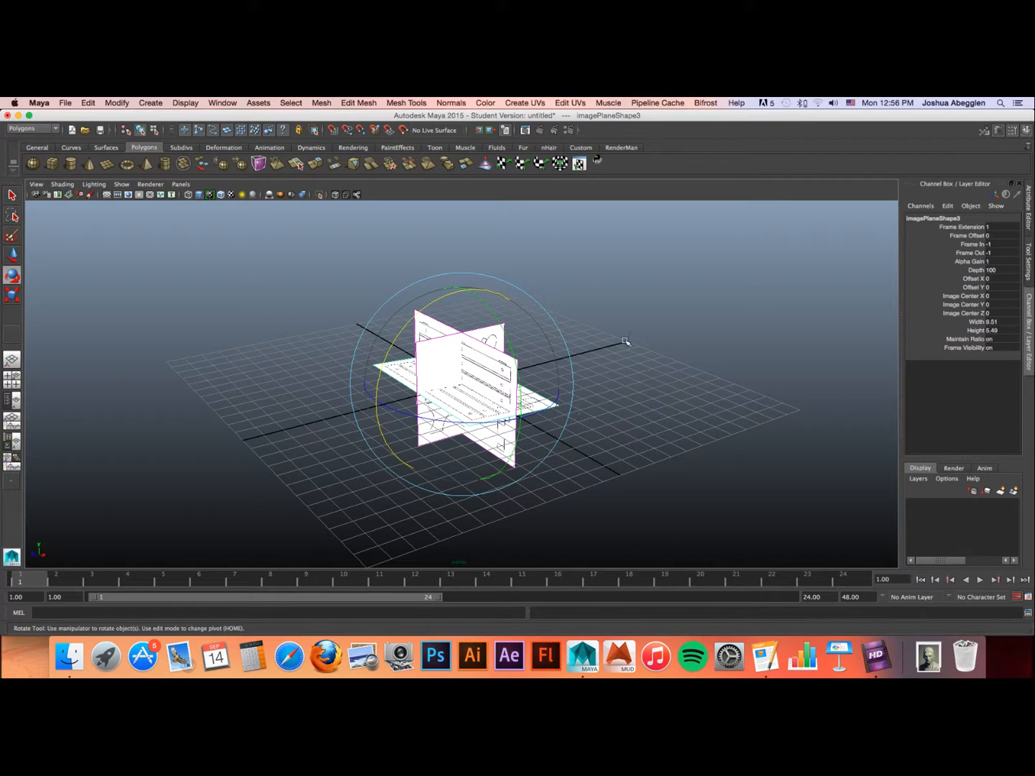
Step: Reselect the bench_top image plane to get its transform channels and set its Rotate X to -90
{"action": "key", "text": "w"}
{"action": "left_click", "coordinate": [617, 379]}
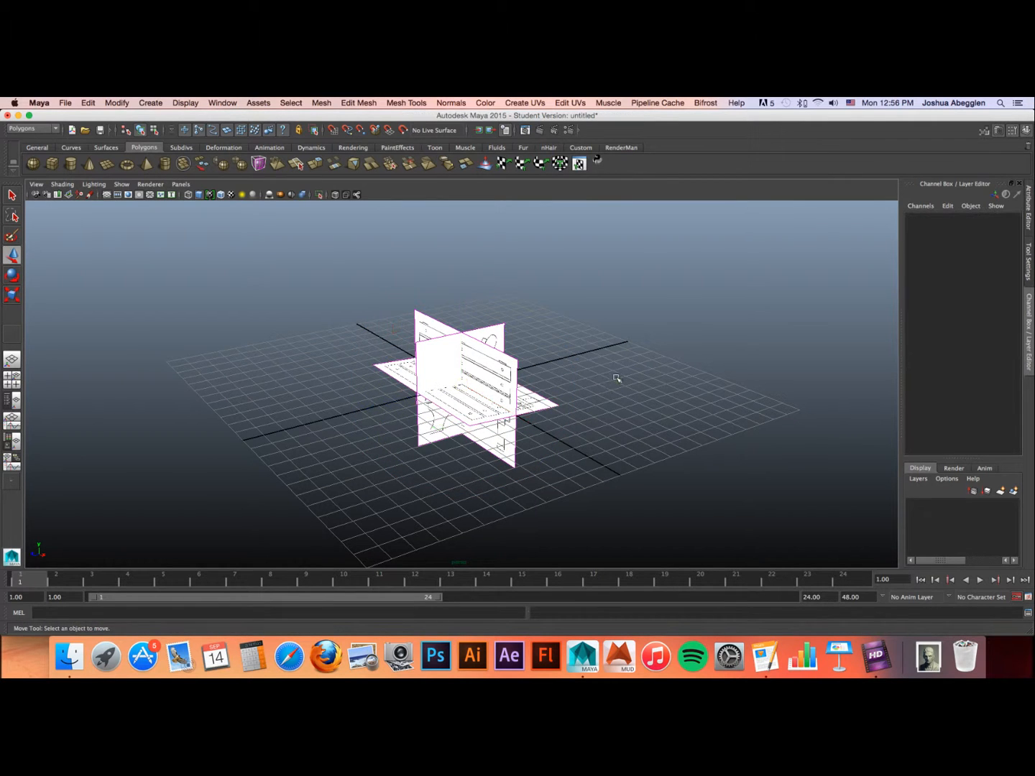
{"action": "left_click", "coordinate": [551, 407]}
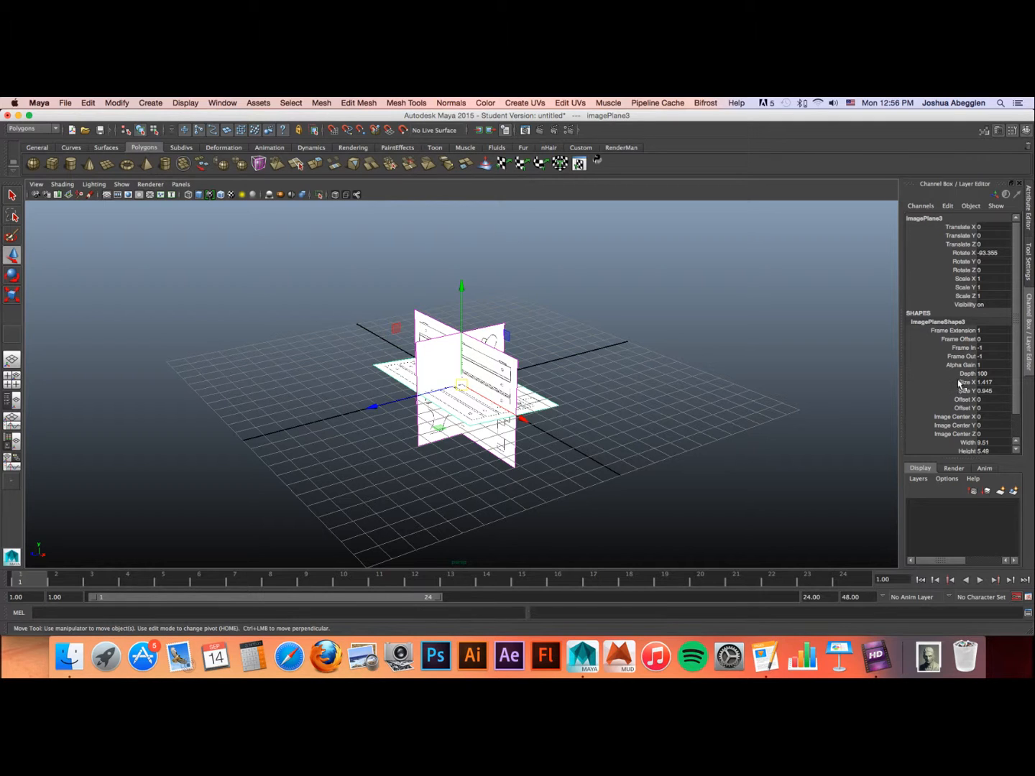
{"action": "double_click", "coordinate": [999, 253]}
{"action": "type", "text": "-90"}
{"action": "key", "text": "Tab"}
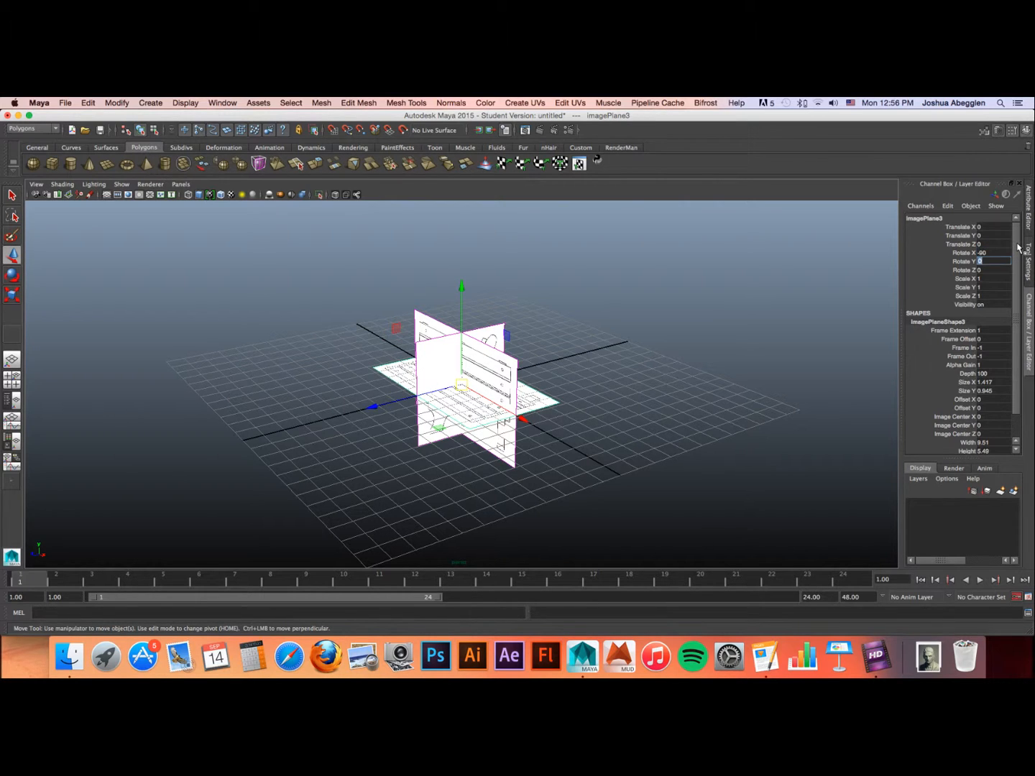
{"action": "left_click_drag", "start_coordinate": [560, 432], "coordinate": [591, 464], "text": "alt"}
{"action": "left_click", "coordinate": [613, 485]}
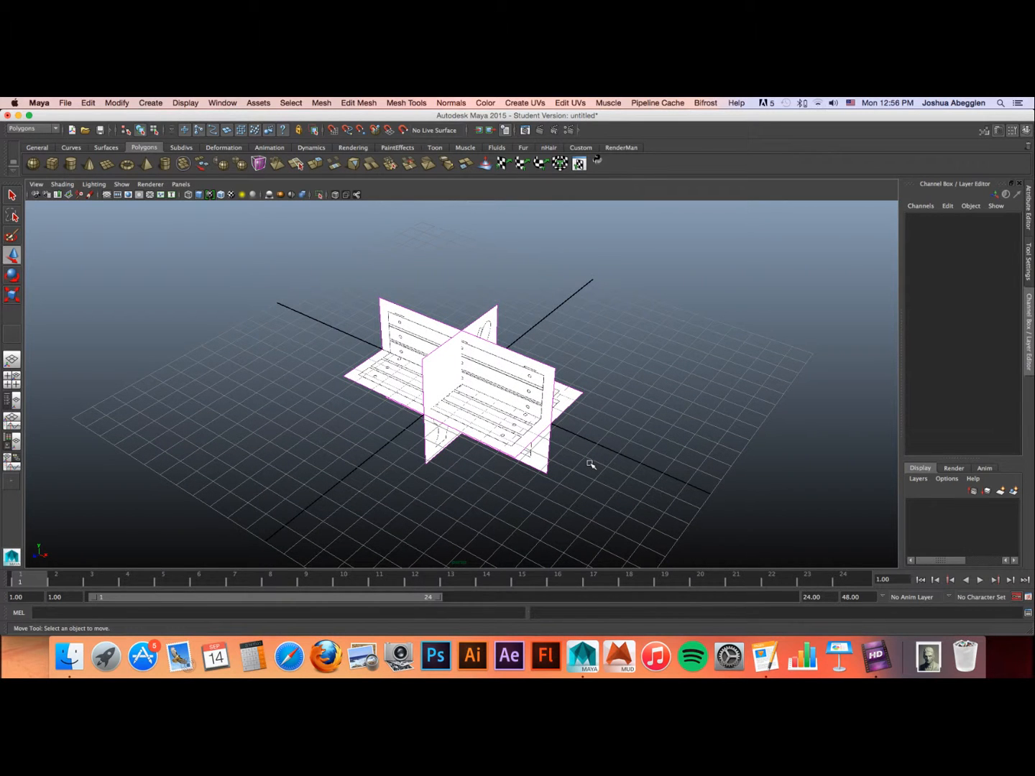
Step: Move the bench_front image plane back behind the grid centre and set its Translate Z to -12
{"action": "left_click_drag", "start_coordinate": [618, 371], "coordinate": [588, 345], "text": "alt"}
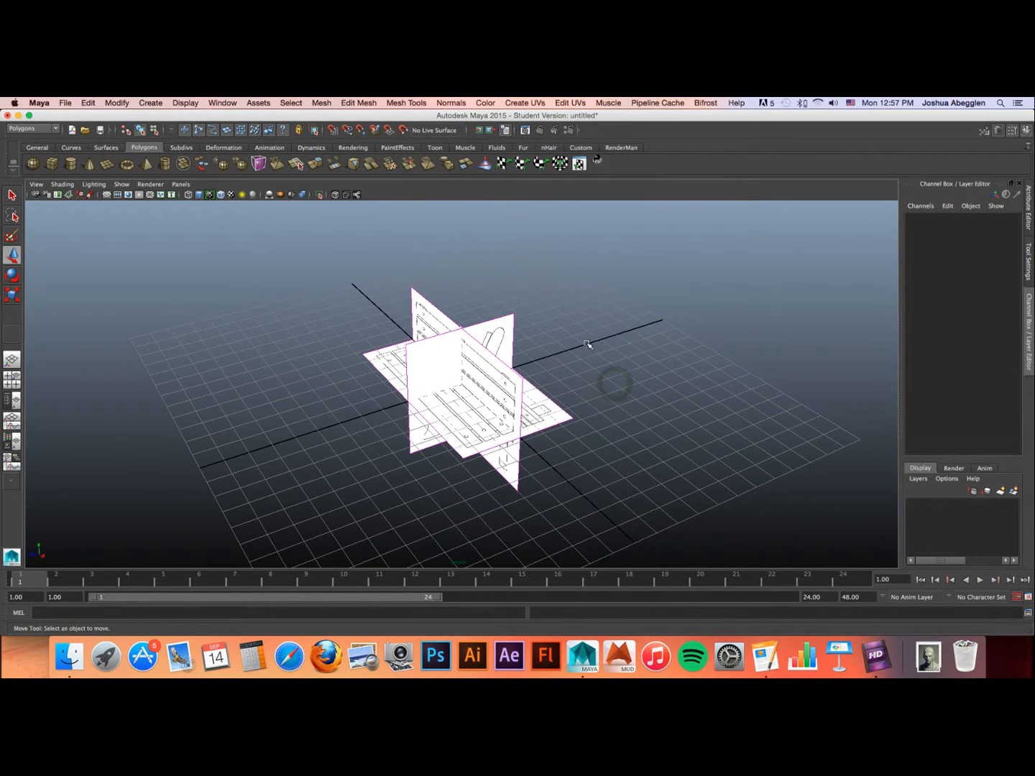
{"action": "left_click", "coordinate": [521, 378]}
{"action": "left_click_drag", "start_coordinate": [425, 394], "coordinate": [610, 346]}
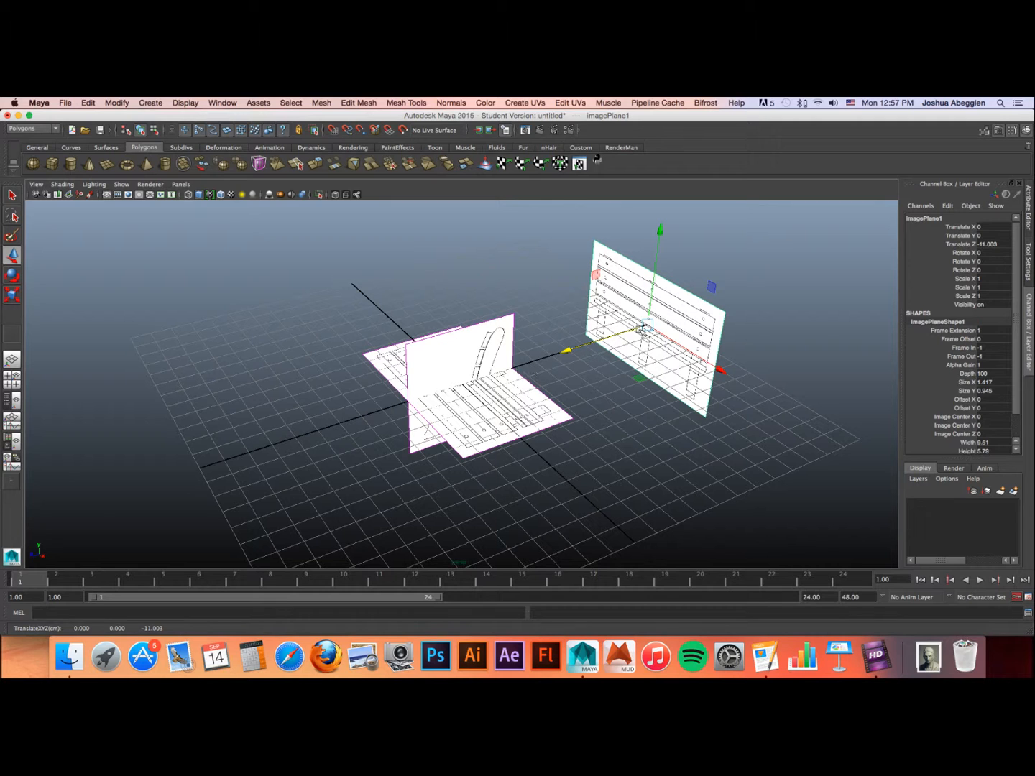
{"action": "left_click", "coordinate": [1004, 245]}
{"action": "type", "text": "-12"}
{"action": "key", "text": "Return"}
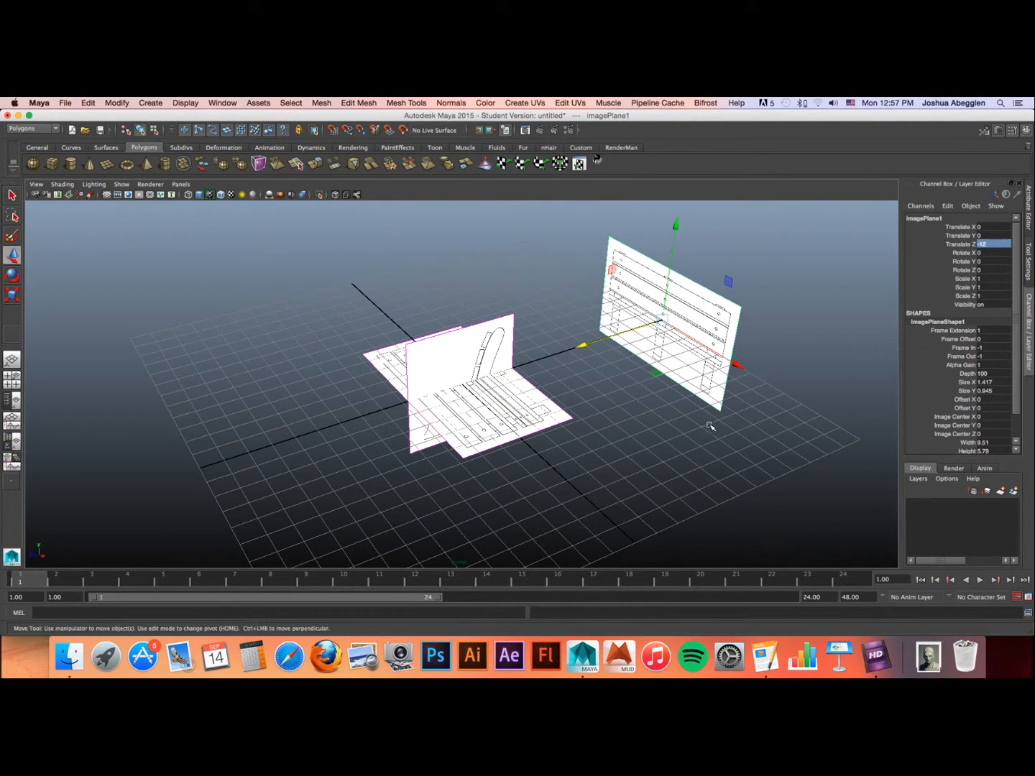
Step: Move the bench_side image plane sideways away from the grid centre and set its Translate X to -12
{"action": "left_click_drag", "start_coordinate": [706, 428], "coordinate": [760, 454], "text": "alt"}
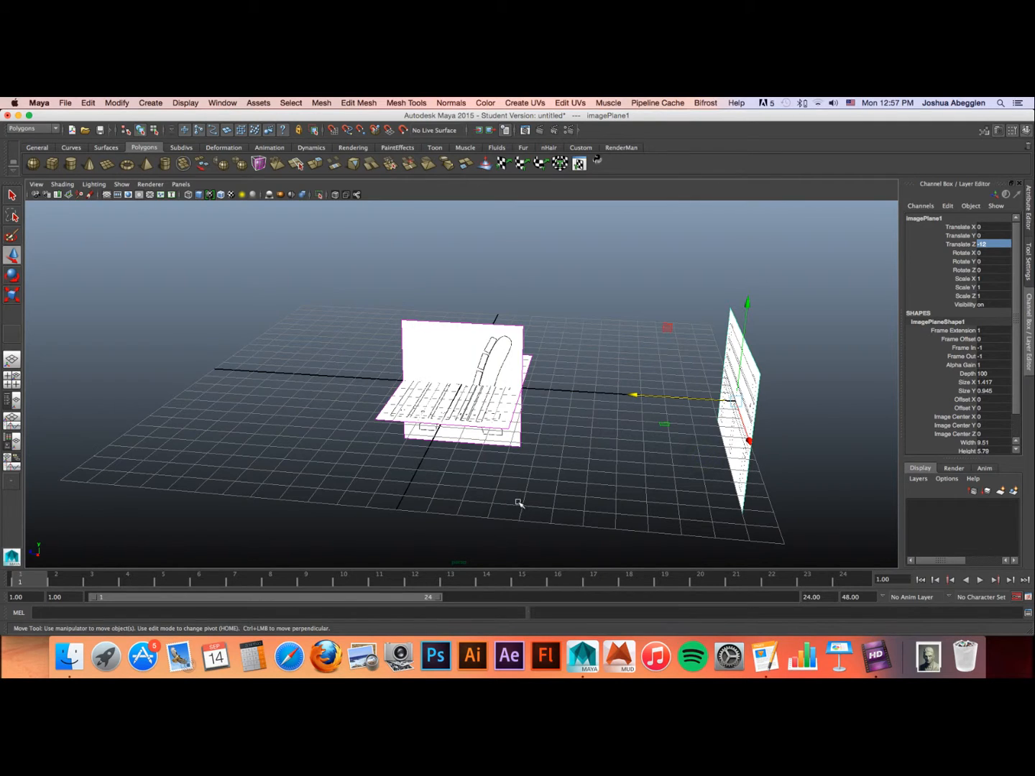
{"action": "left_click_drag", "start_coordinate": [520, 502], "coordinate": [589, 455], "text": "alt"}
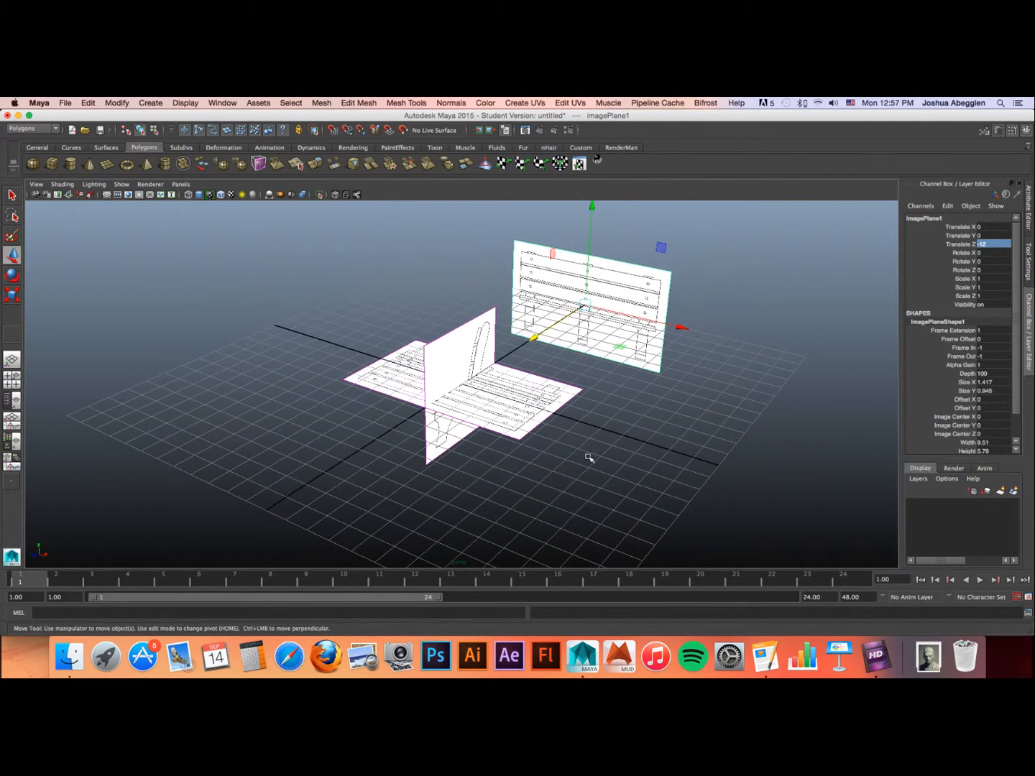
{"action": "left_click", "coordinate": [491, 312]}
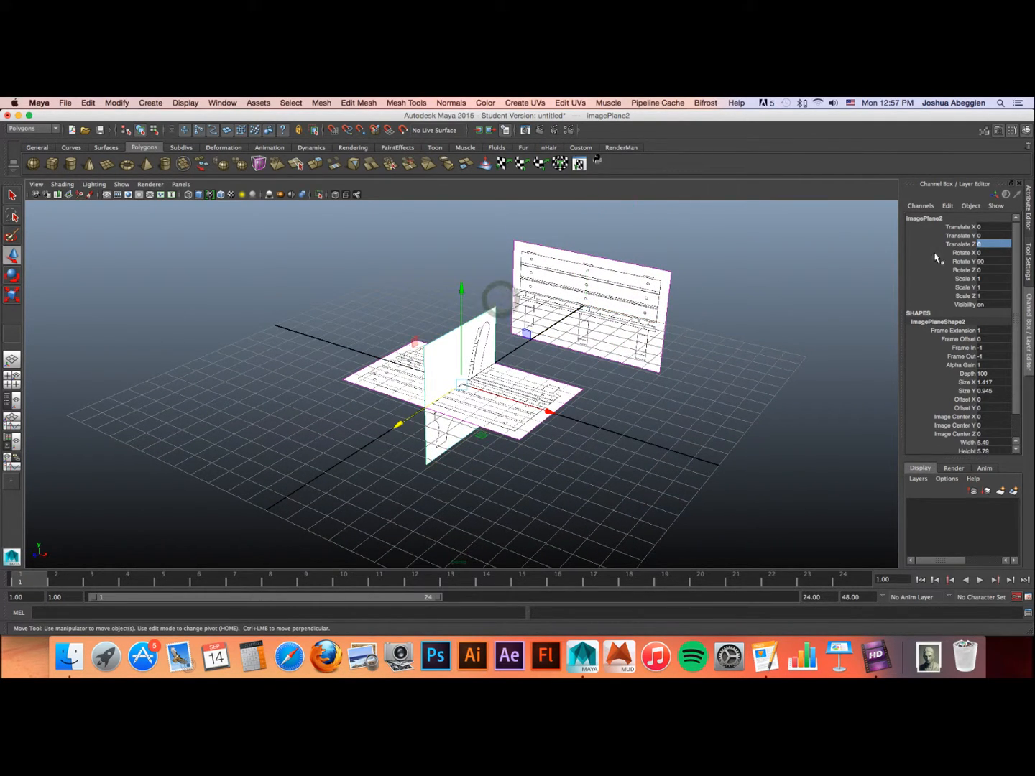
{"action": "left_click_drag", "start_coordinate": [550, 410], "coordinate": [348, 355]}
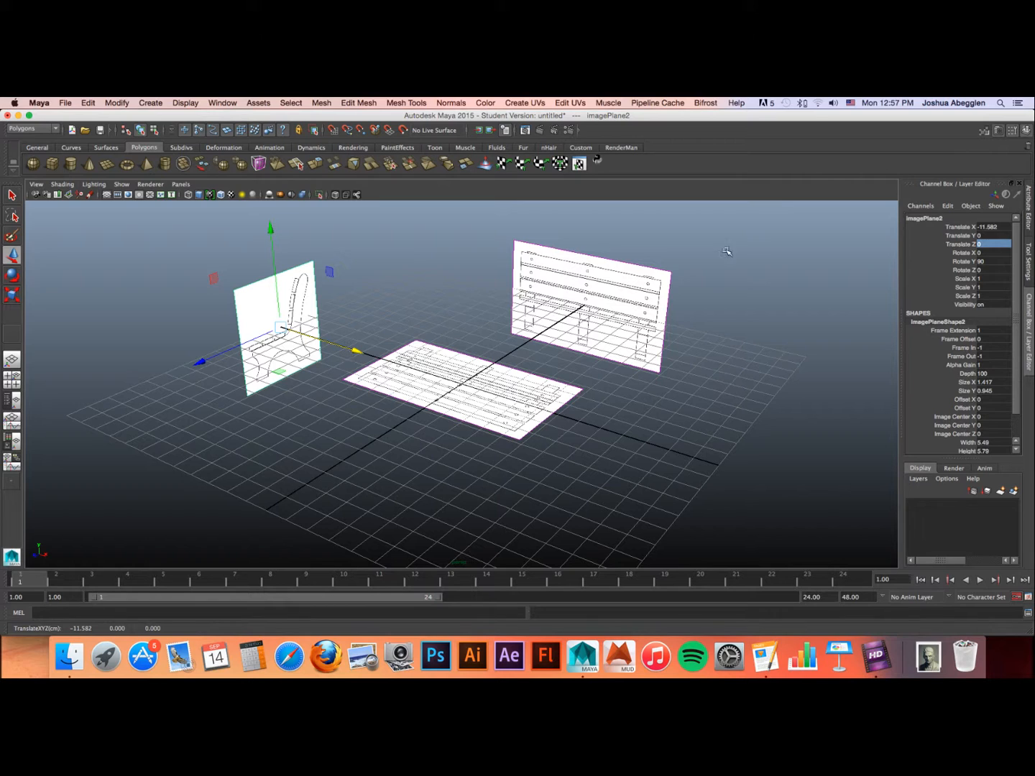
{"action": "left_click", "coordinate": [665, 296]}
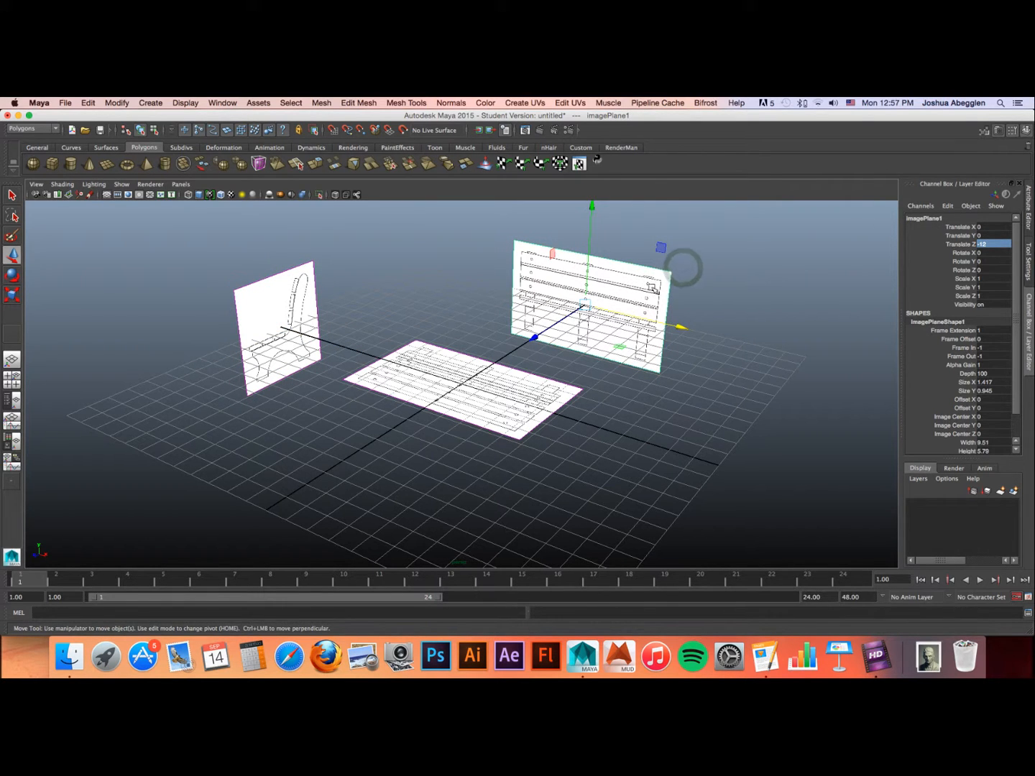
{"action": "left_click", "coordinate": [308, 291]}
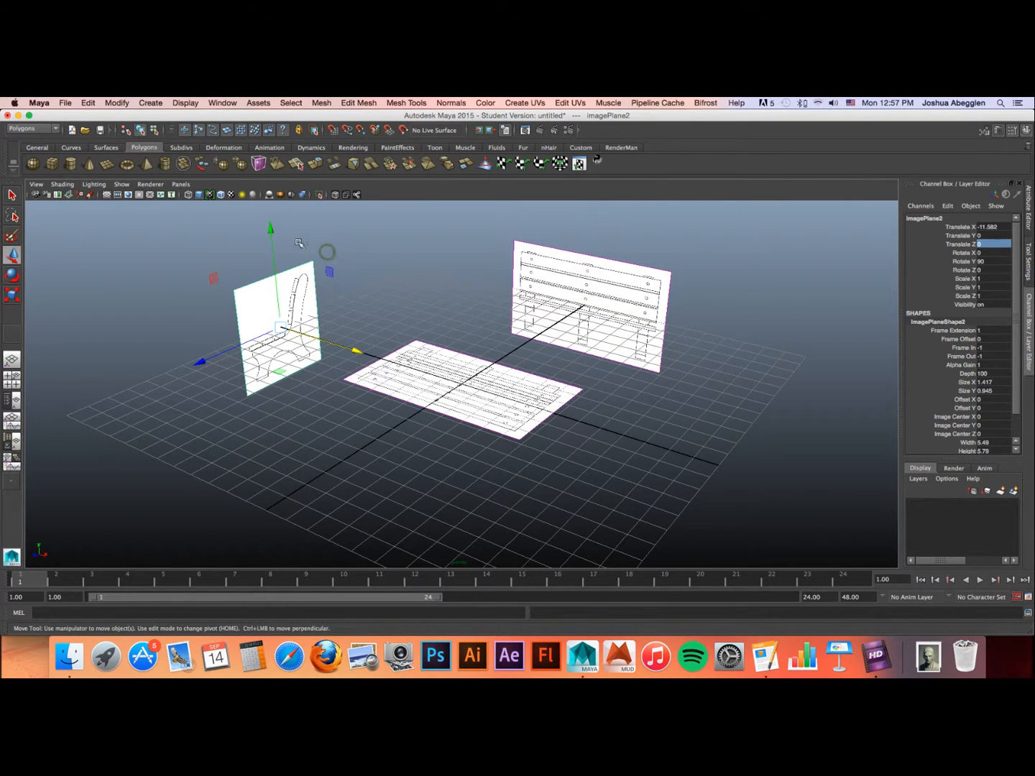
{"action": "left_click", "coordinate": [1003, 228]}
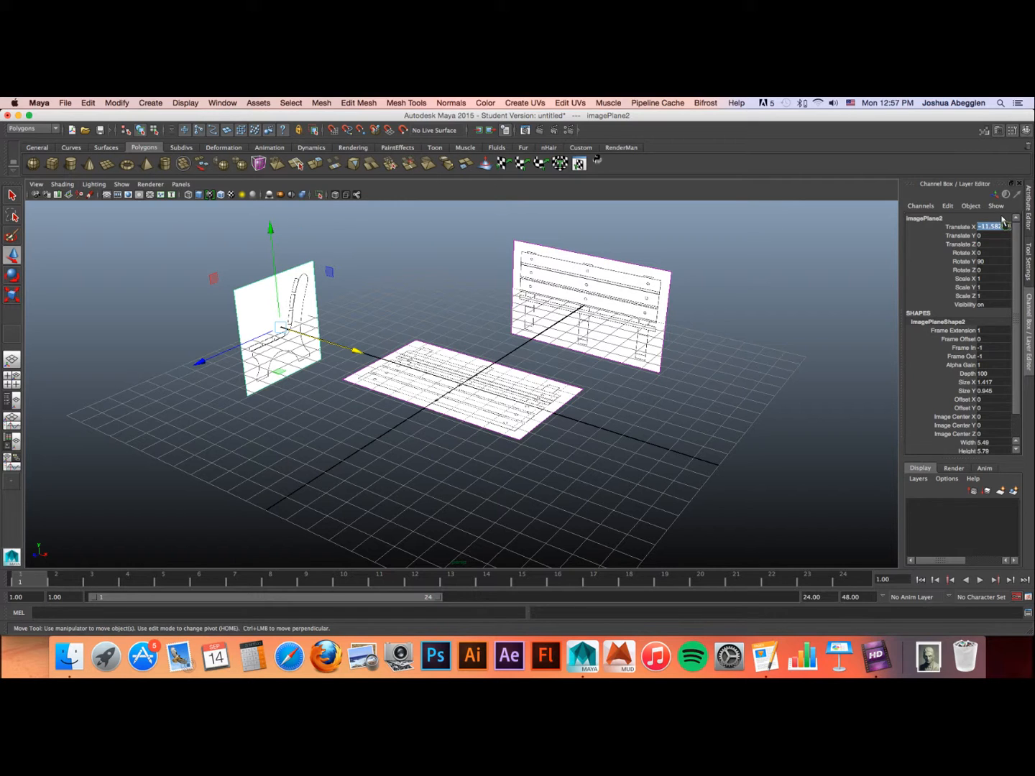
{"action": "type", "text": "-12"}
{"action": "key", "text": "Return"}
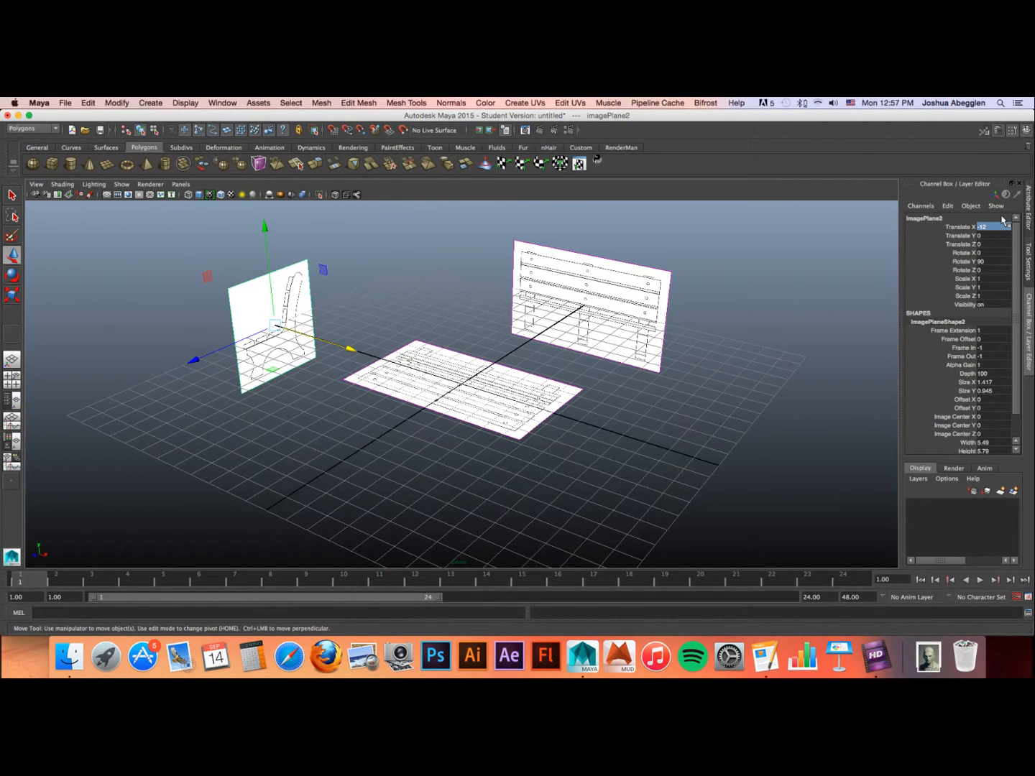
Step: Move the bench_top image plane down below the grid and set its Translate Y to -12
{"action": "left_click", "coordinate": [527, 424]}
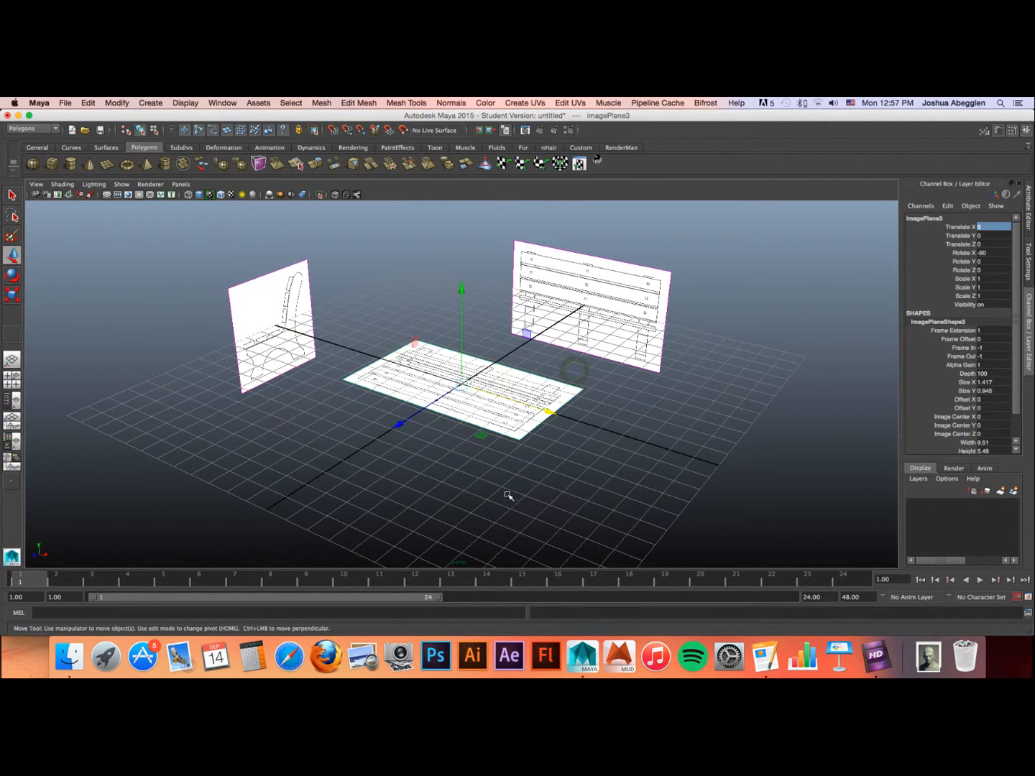
{"action": "left_click_drag", "start_coordinate": [463, 288], "coordinate": [462, 387]}
{"action": "left_click", "coordinate": [1004, 234]}
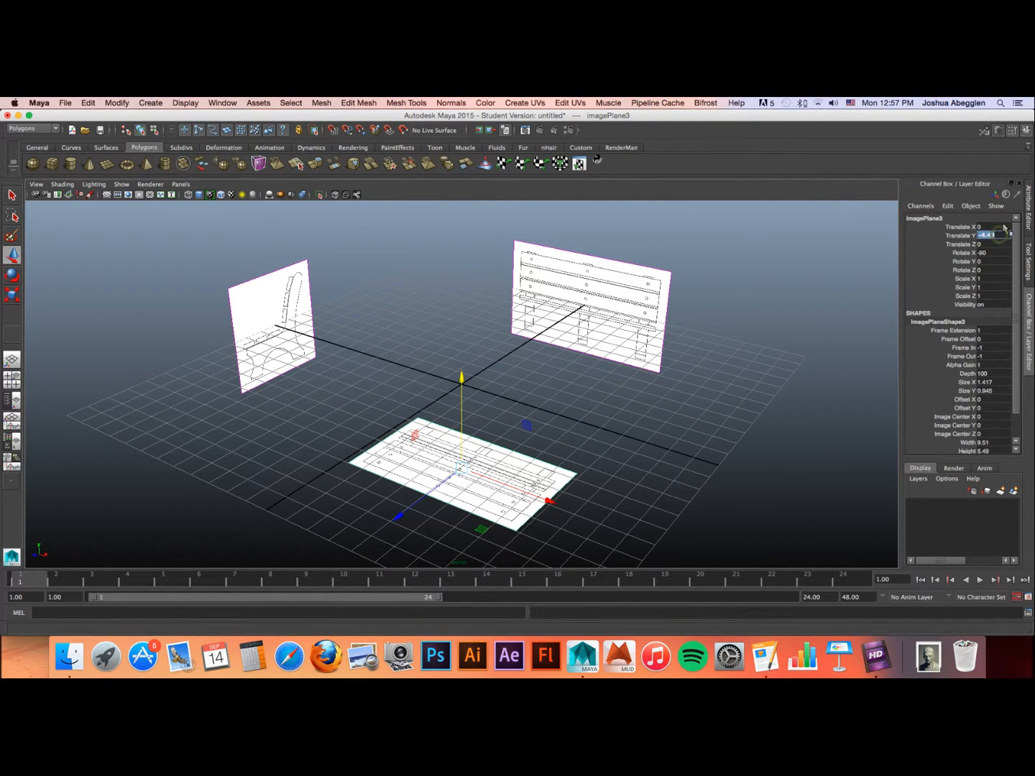
{"action": "type", "text": "-12"}
{"action": "key", "text": "Return"}
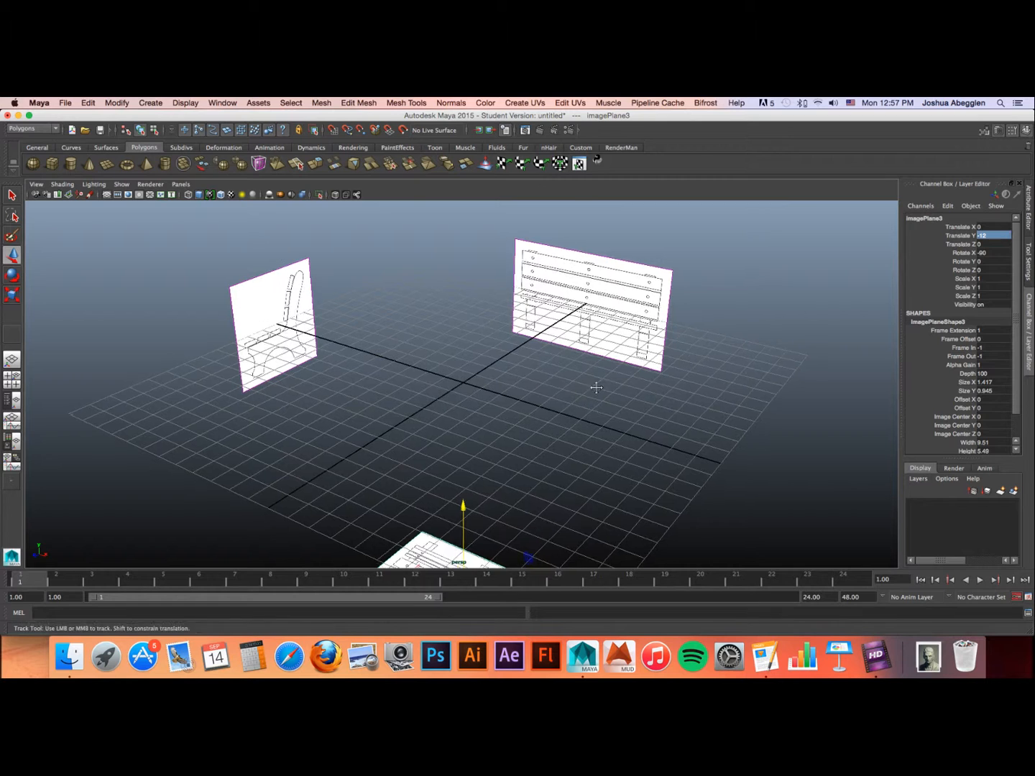
Step: Select all three bench image planes and create a new display layer from the selection
{"action": "left_click_drag", "start_coordinate": [596, 387], "coordinate": [628, 353], "text": "alt"}
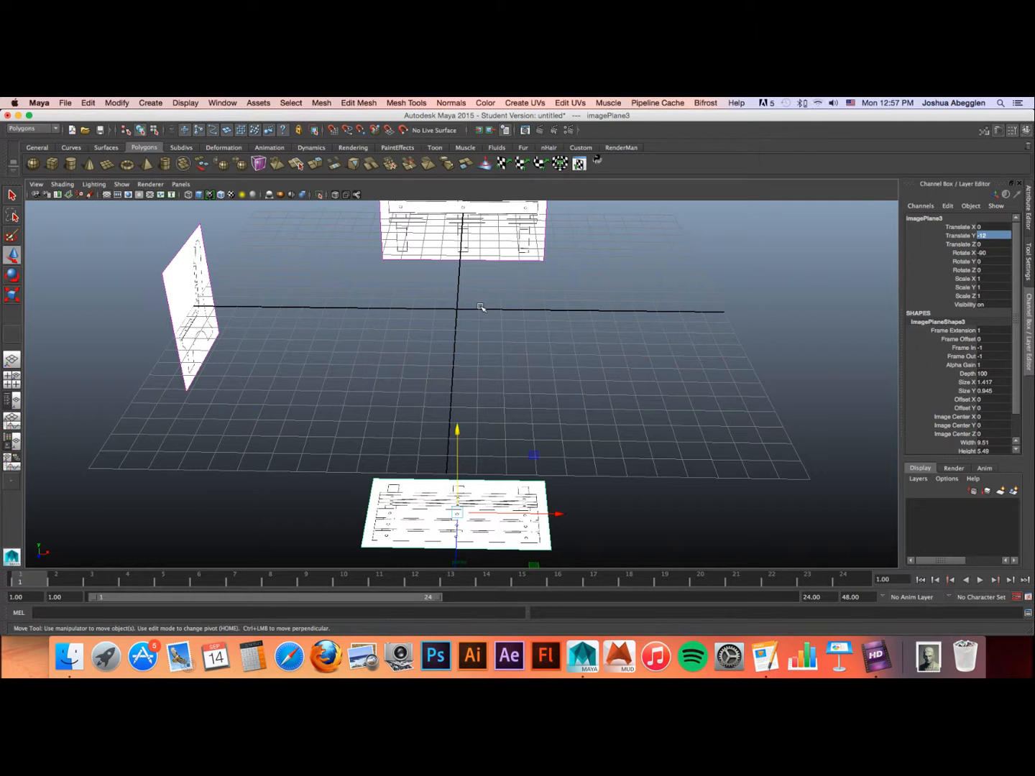
{"action": "left_click", "coordinate": [255, 286]}
{"action": "left_click", "coordinate": [387, 300]}
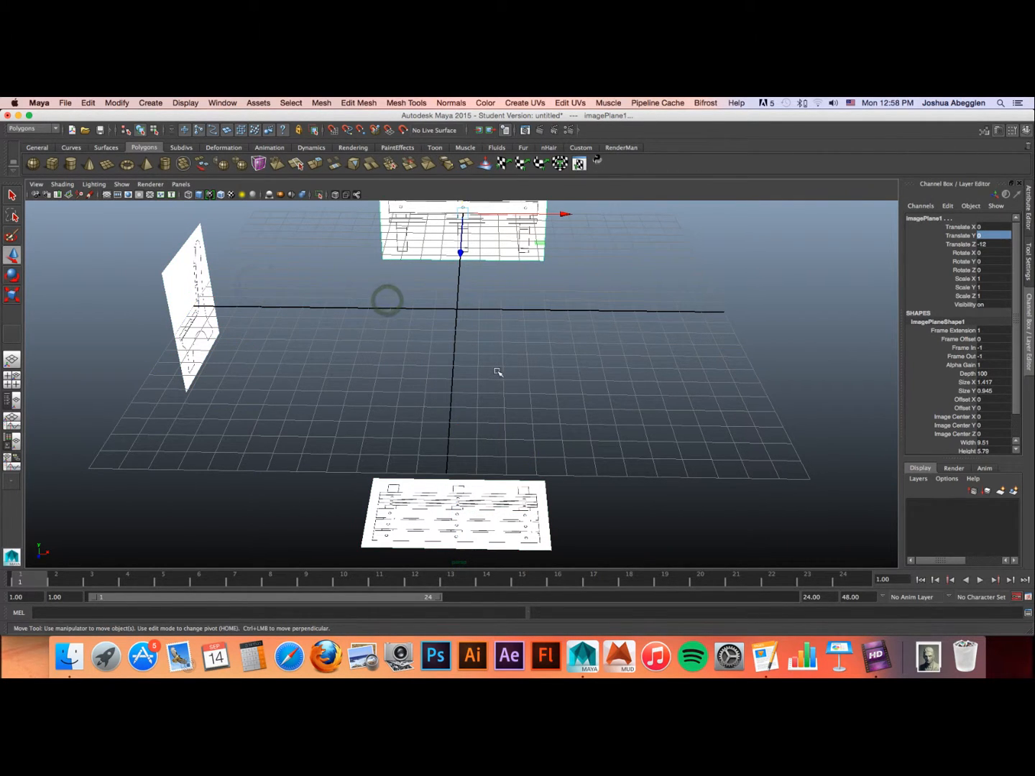
{"action": "mouse_move", "coordinate": [569, 403]}
{"action": "left_mouse_down", "text": "alt"}
{"action": "mouse_move", "coordinate": [582, 416]}
{"action": "mouse_move", "coordinate": [550, 407]}
{"action": "mouse_move", "coordinate": [564, 397]}
{"action": "left_mouse_up", "text": "alt"}
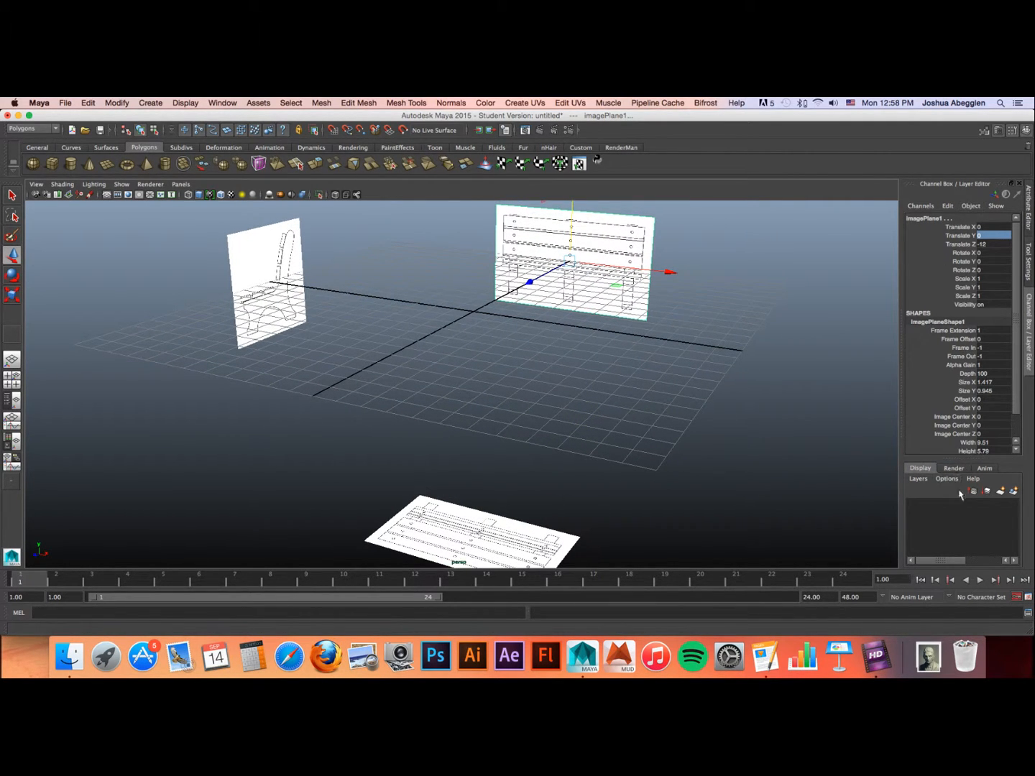
{"action": "left_click", "coordinate": [1014, 493]}
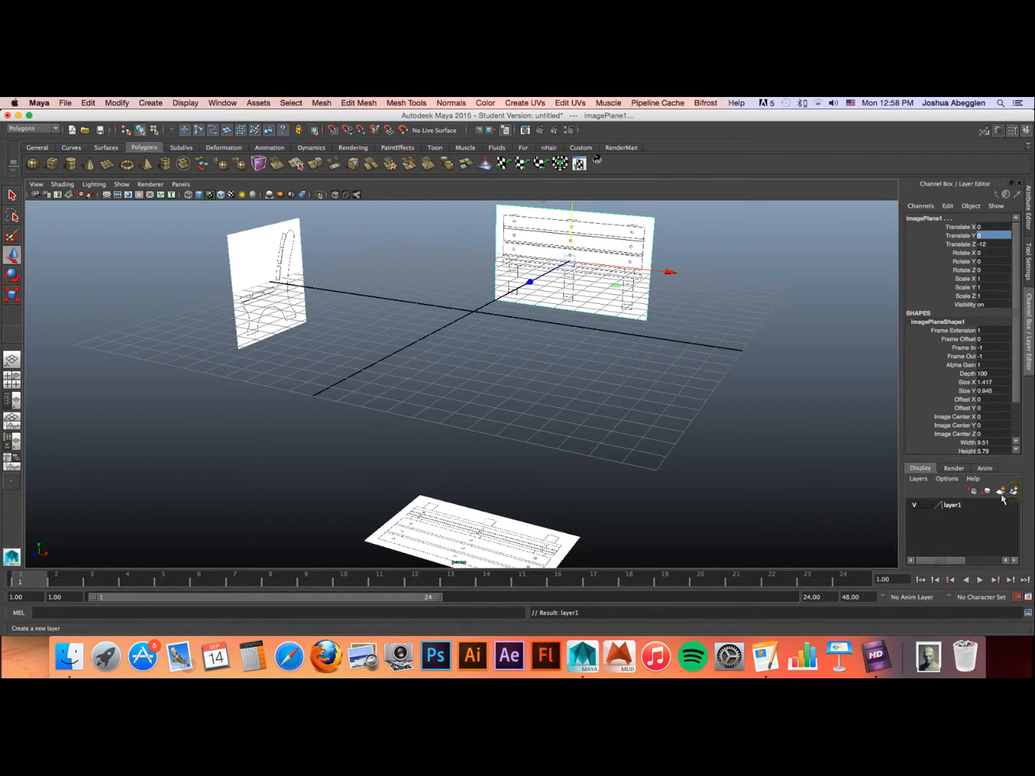
Step: Rename the new display layer to orthographic_images and save the layer settings
{"action": "double_click", "coordinate": [953, 505]}
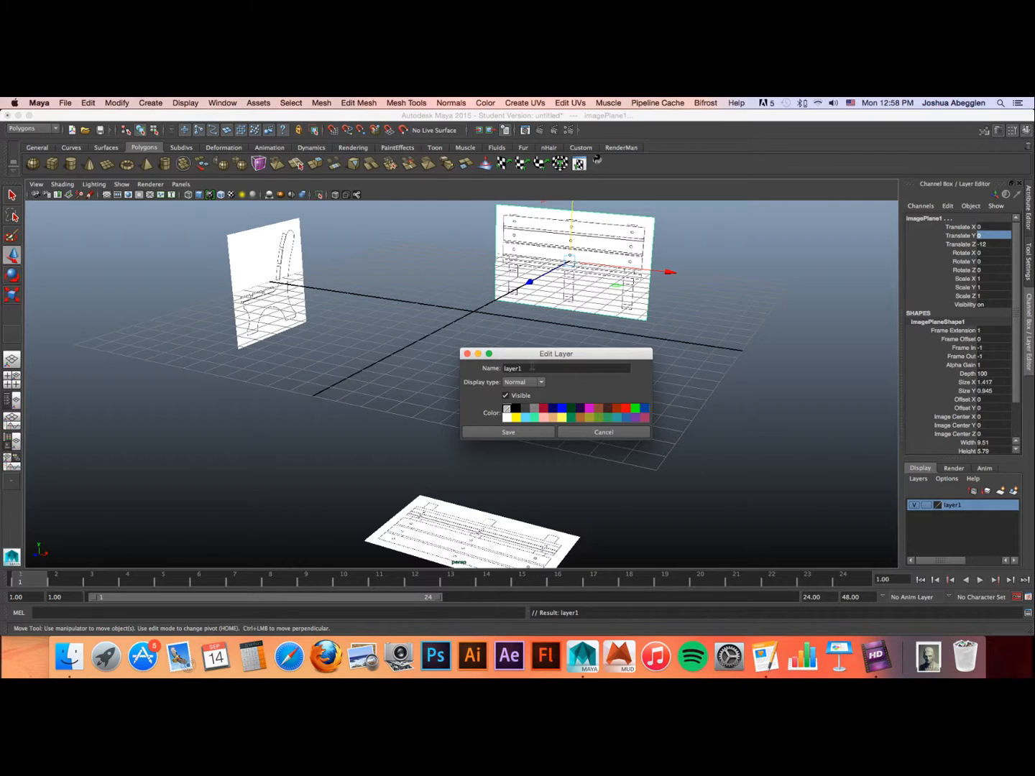
{"action": "double_click", "coordinate": [528, 368]}
{"action": "type", "text": "ortho"}
{"action": "type", "text": "graphic_images"}
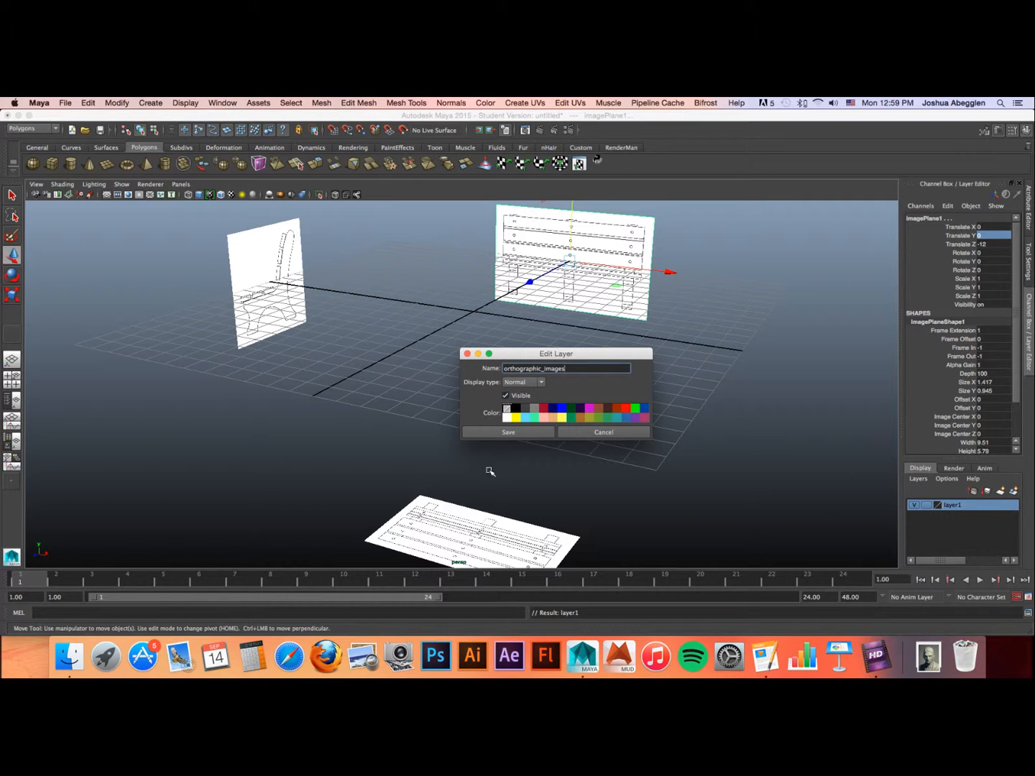
{"action": "left_click", "coordinate": [523, 433]}
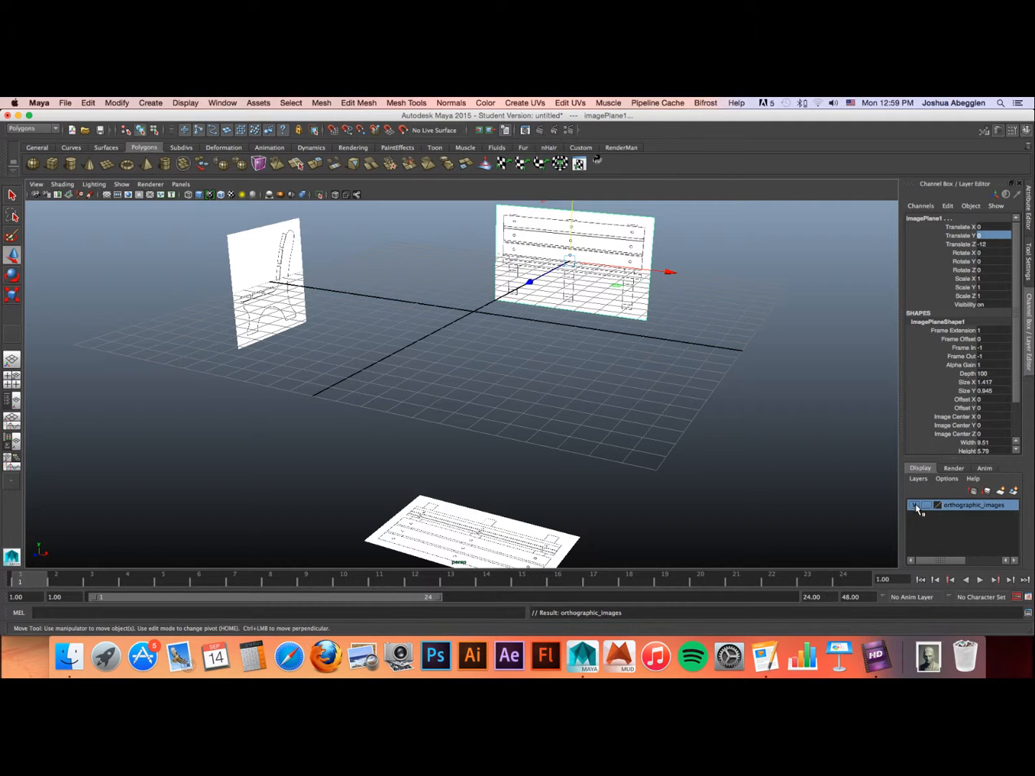
Step: Hide and show the orthographic_images layer twice to check that it controls the image planes' visibility
{"action": "left_click", "coordinate": [914, 506]}
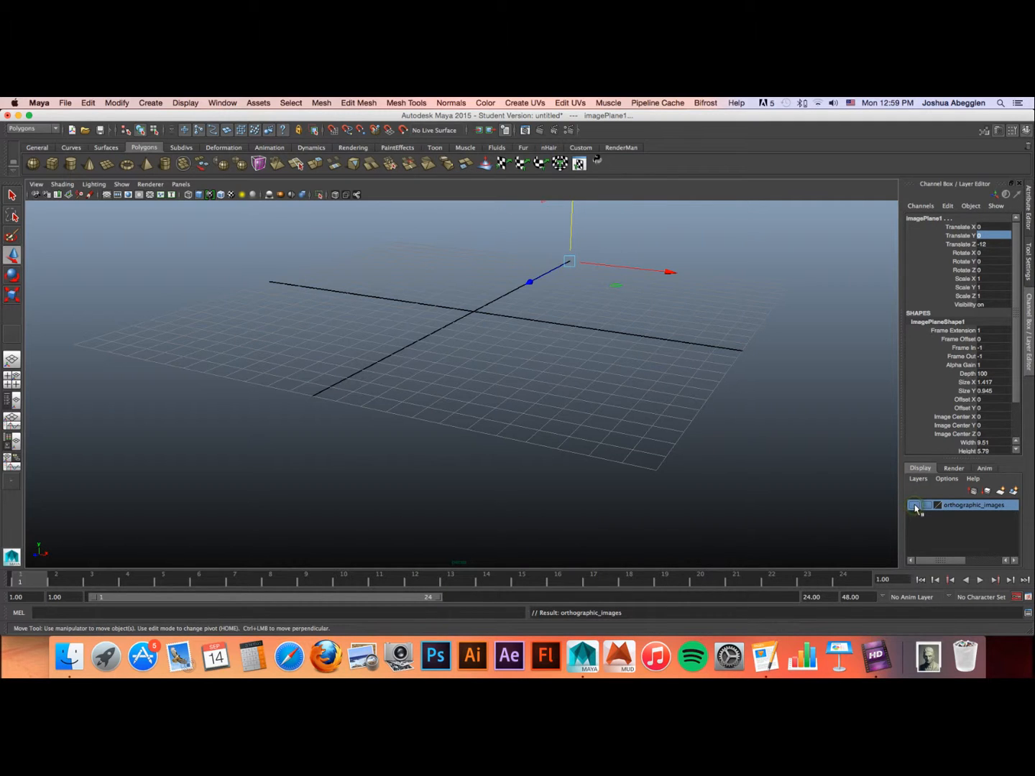
{"action": "left_click", "coordinate": [914, 506]}
{"action": "left_click", "coordinate": [913, 505]}
{"action": "left_click", "coordinate": [914, 506]}
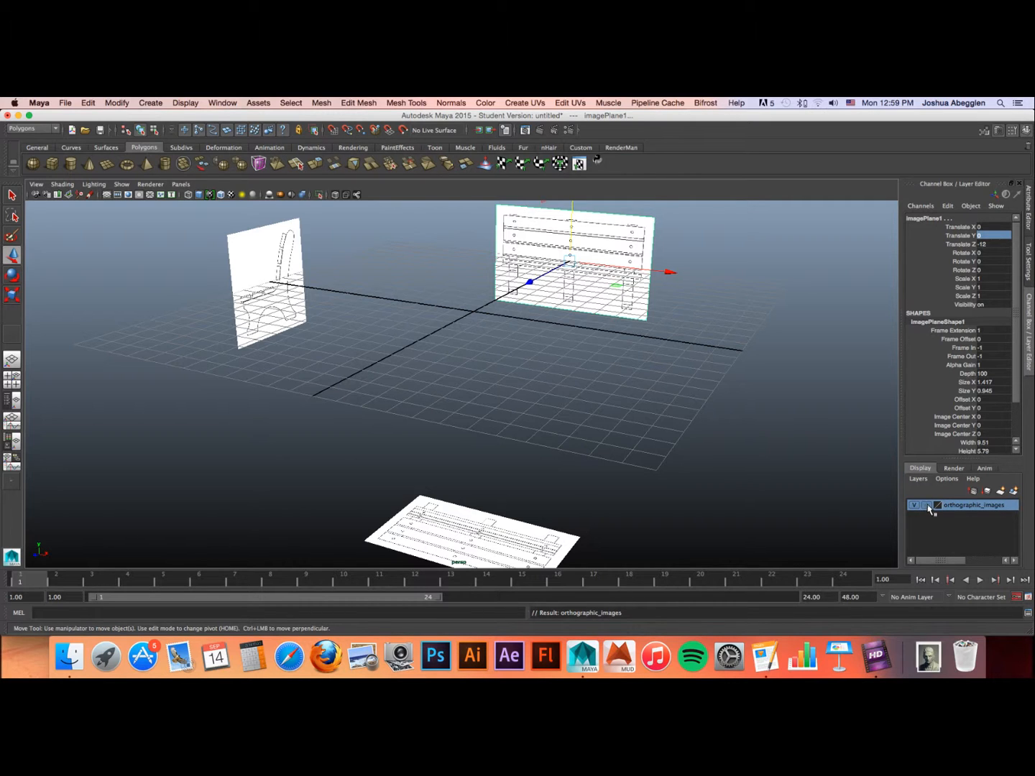
Step: Set the orthographic_images layer's display type to Reference and check whether its image planes can still be selected
{"action": "left_click", "coordinate": [927, 507]}
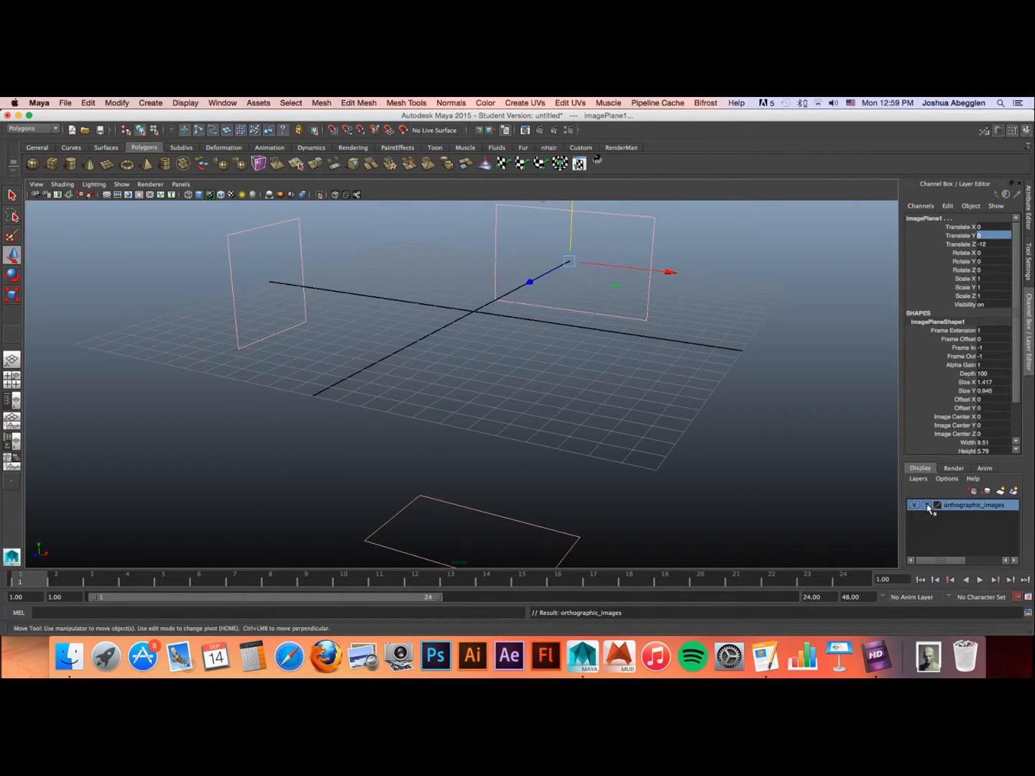
{"action": "left_click", "coordinate": [928, 506]}
{"action": "left_click", "coordinate": [687, 354]}
{"action": "left_click", "coordinate": [681, 287]}
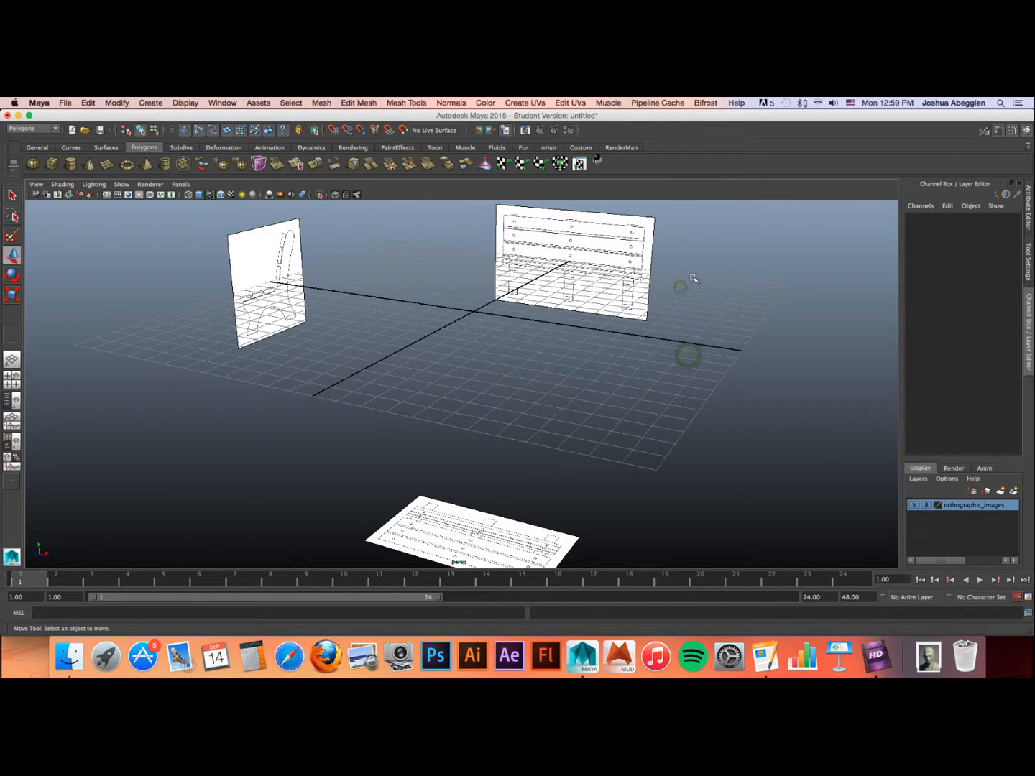
{"action": "left_click", "coordinate": [694, 267]}
{"action": "left_click_drag", "start_coordinate": [658, 259], "coordinate": [541, 331]}
{"action": "left_click", "coordinate": [339, 245]}
{"action": "left_click", "coordinate": [332, 240]}
{"action": "left_click_drag", "start_coordinate": [359, 453], "coordinate": [607, 535]}
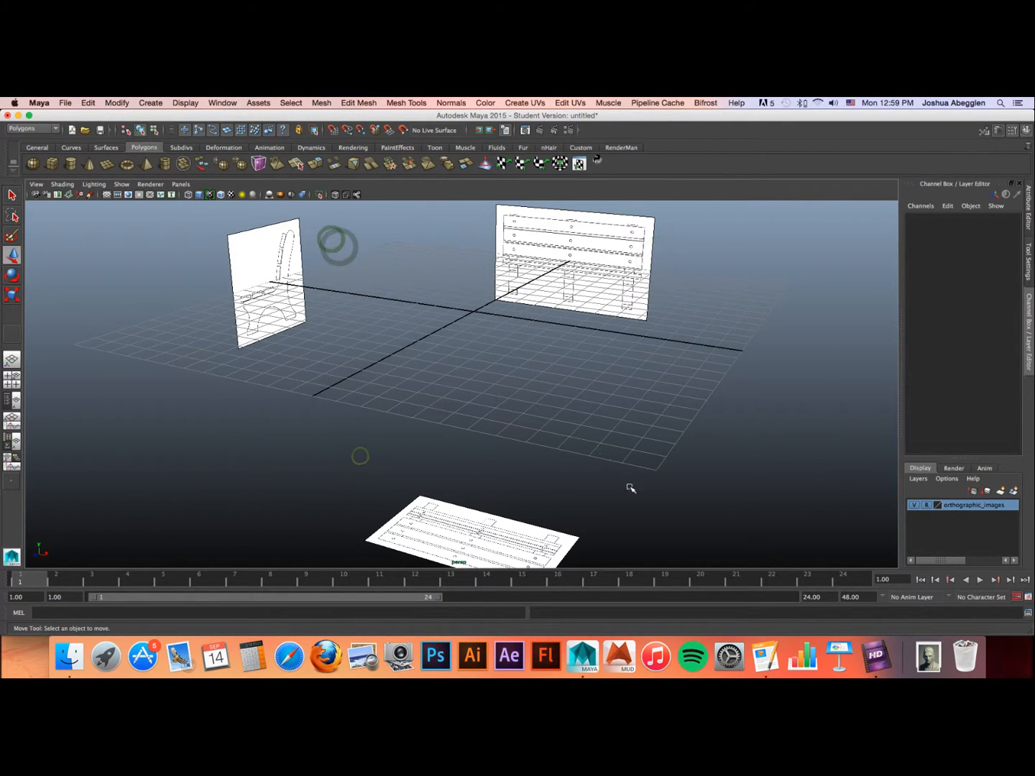
{"action": "mouse_move", "coordinate": [631, 488]}
{"action": "left_mouse_down", "text": "alt"}
{"action": "mouse_move", "coordinate": [607, 496]}
{"action": "mouse_move", "coordinate": [615, 487]}
{"action": "left_mouse_up", "text": "alt"}
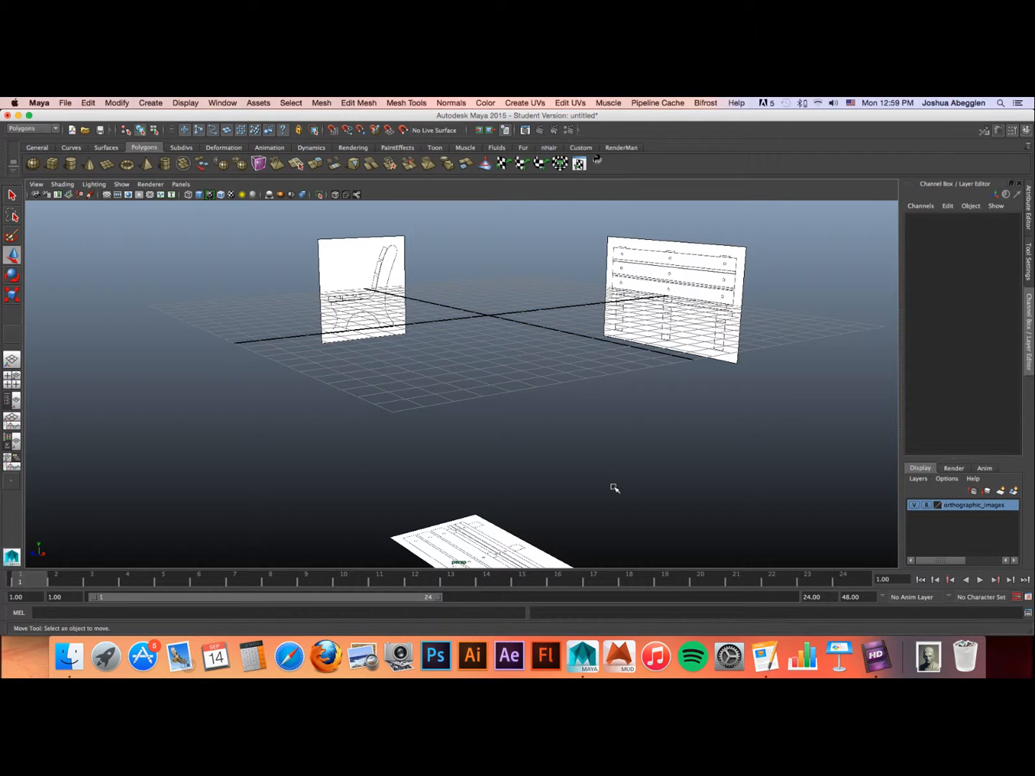
{"action": "middle_click_drag", "start_coordinate": [571, 372], "coordinate": [575, 351], "text": "alt"}
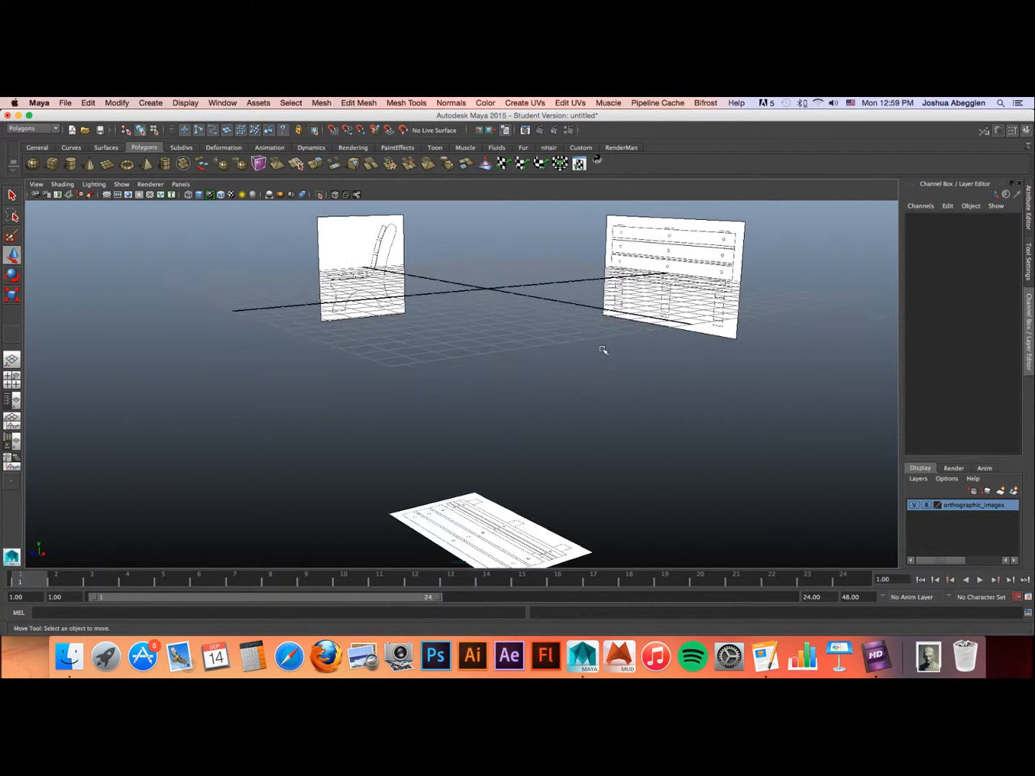
{"action": "scroll", "coordinate": [603, 349], "scroll_direction": "down", "scroll_amount": 2}
{"action": "left_click_drag", "start_coordinate": [513, 362], "coordinate": [291, 342], "text": "alt"}
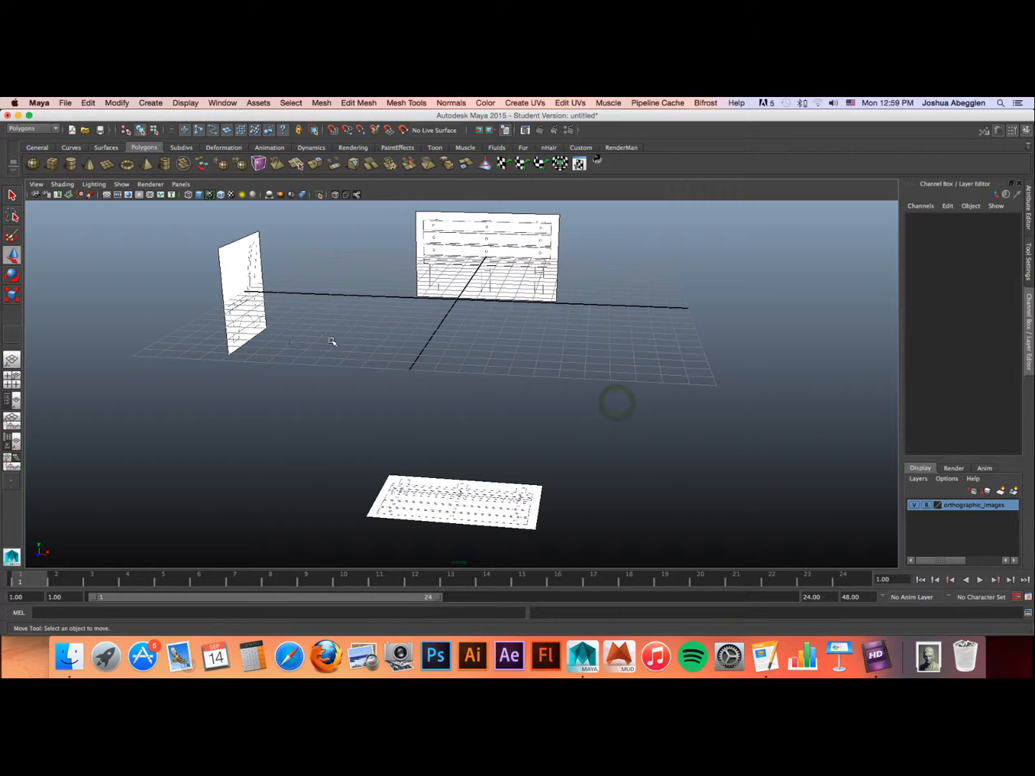
Step: In the top view, create a polygon cube and move it over the middle seat slat to about X -0.14, Z 0.97
{"action": "key", "text": "space"}
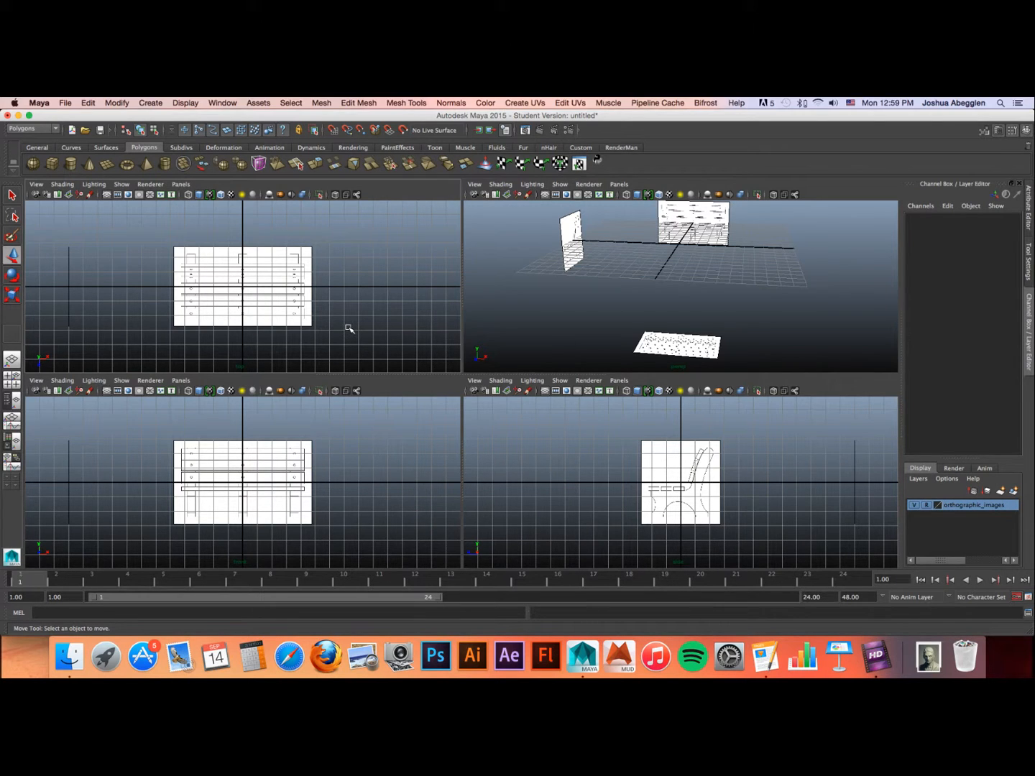
{"action": "key", "text": "space"}
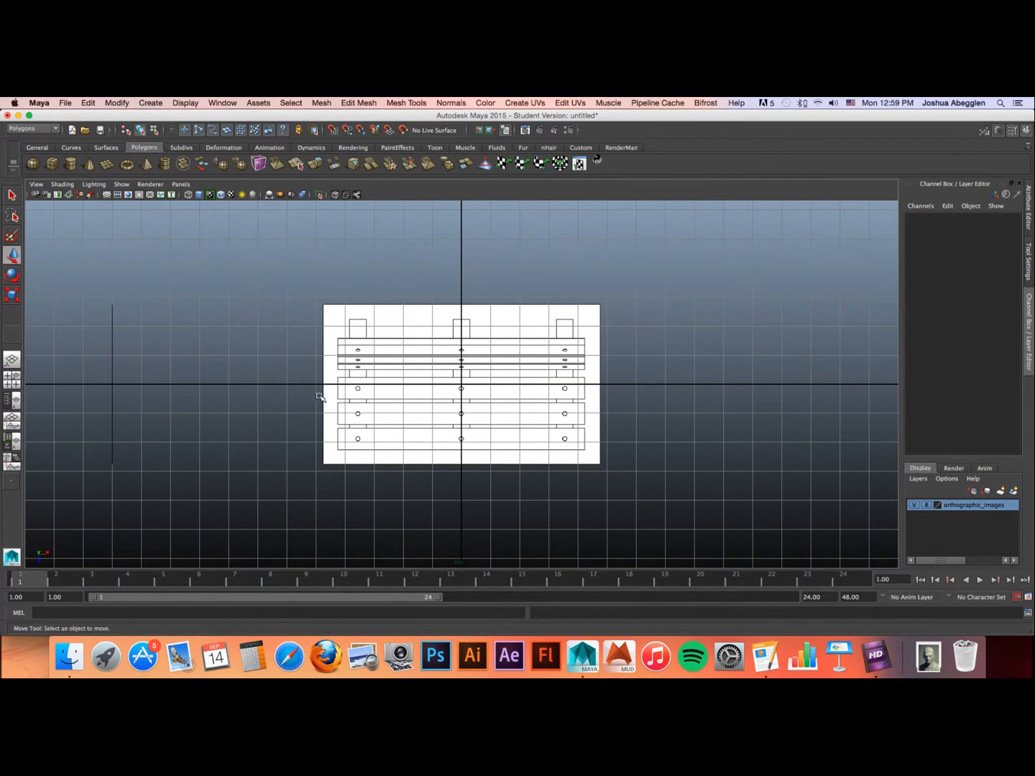
{"action": "left_click", "coordinate": [52, 165]}
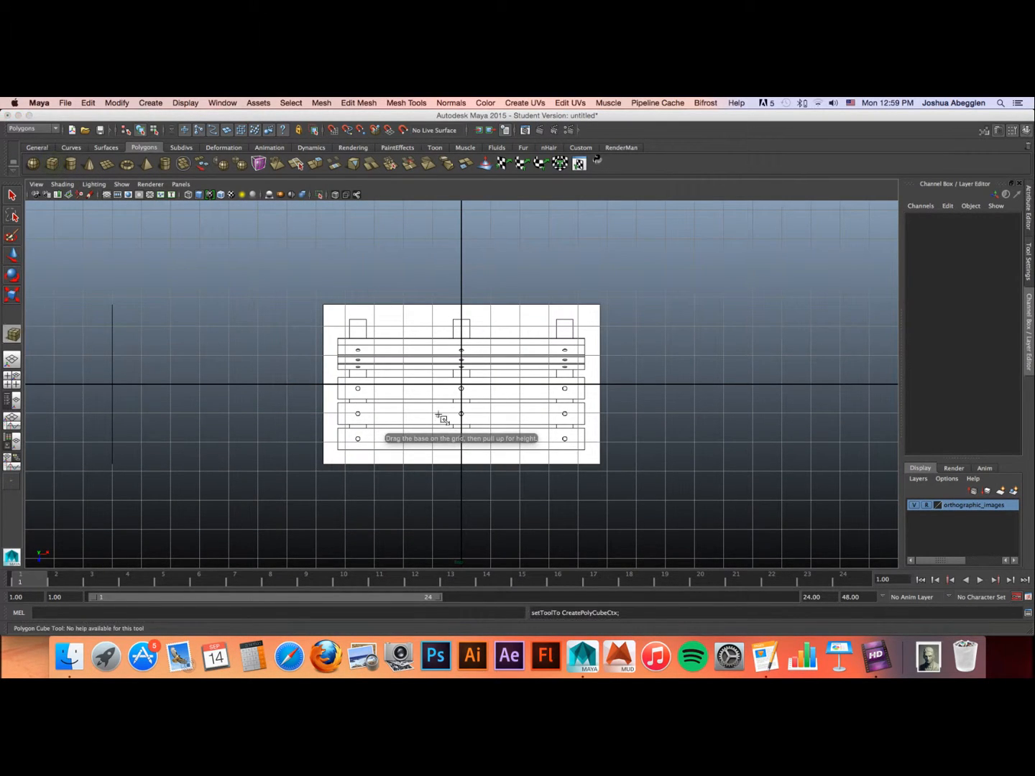
{"action": "mouse_move", "coordinate": [438, 415]}
{"action": "left_mouse_down"}
{"action": "mouse_move", "coordinate": [583, 399]}
{"action": "mouse_move", "coordinate": [514, 416]}
{"action": "mouse_move", "coordinate": [471, 407]}
{"action": "mouse_move", "coordinate": [452, 424]}
{"action": "left_mouse_up"}
{"action": "scroll", "coordinate": [488, 390], "scroll_direction": "up", "scroll_amount": 6}
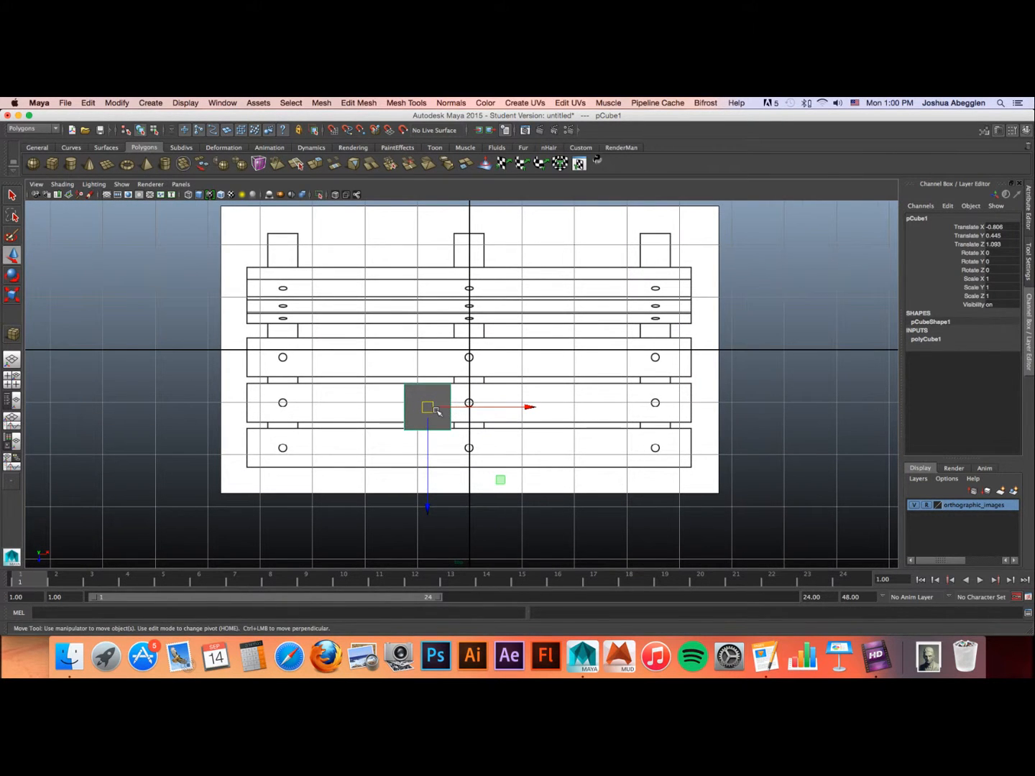
{"action": "left_click_drag", "start_coordinate": [428, 406], "coordinate": [452, 401]}
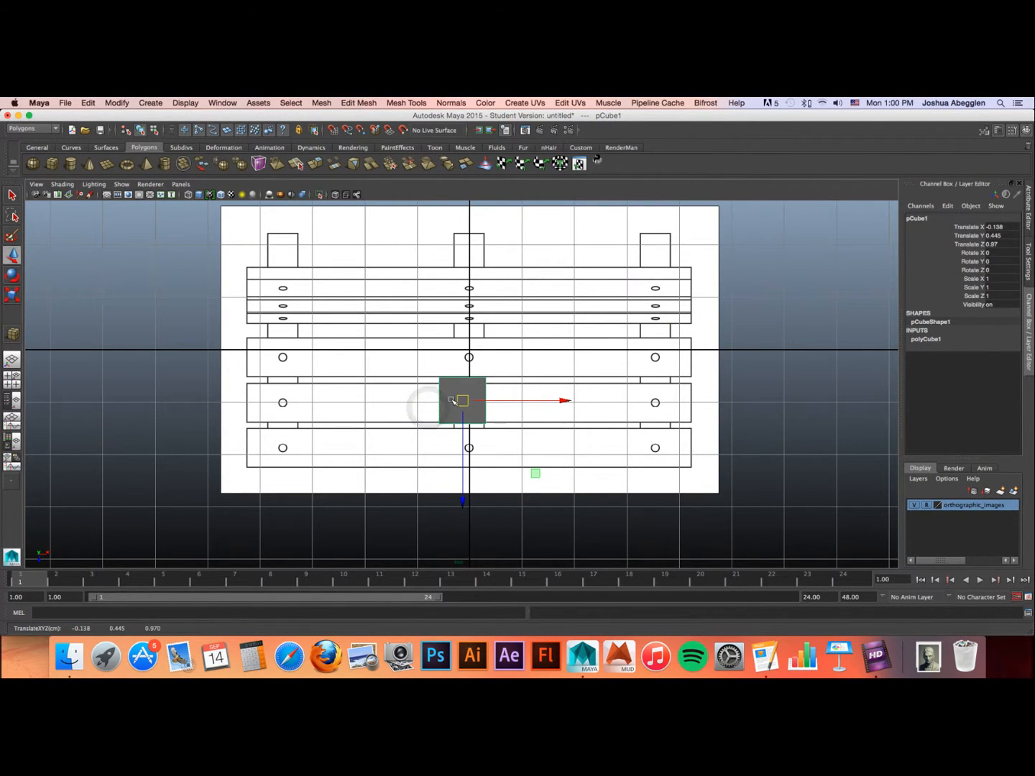